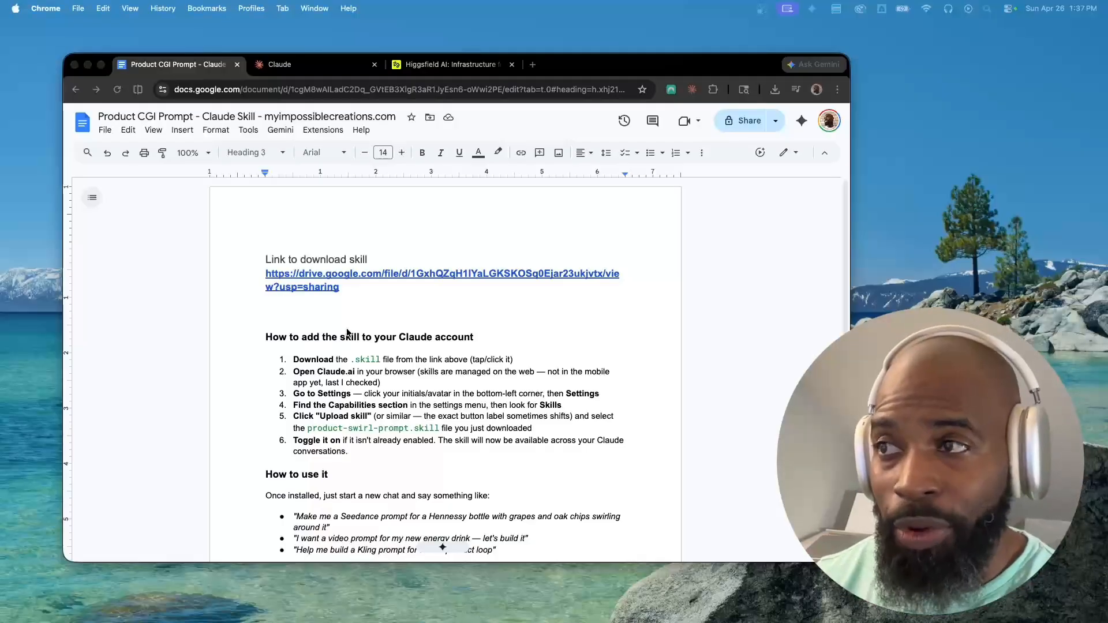
Switch to the Claude tab and pick the product-swirl-prompt skill for a new chat message
{"action": "left_click", "coordinate": [347, 289]}
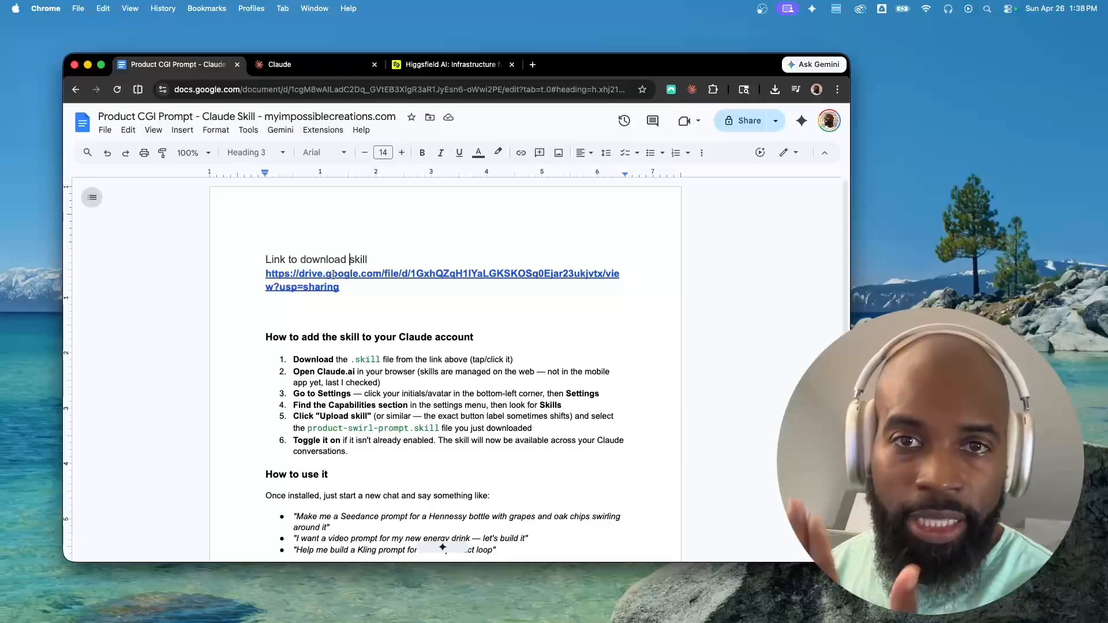
{"action": "left_click", "coordinate": [316, 65]}
{"action": "left_click", "coordinate": [321, 300]}
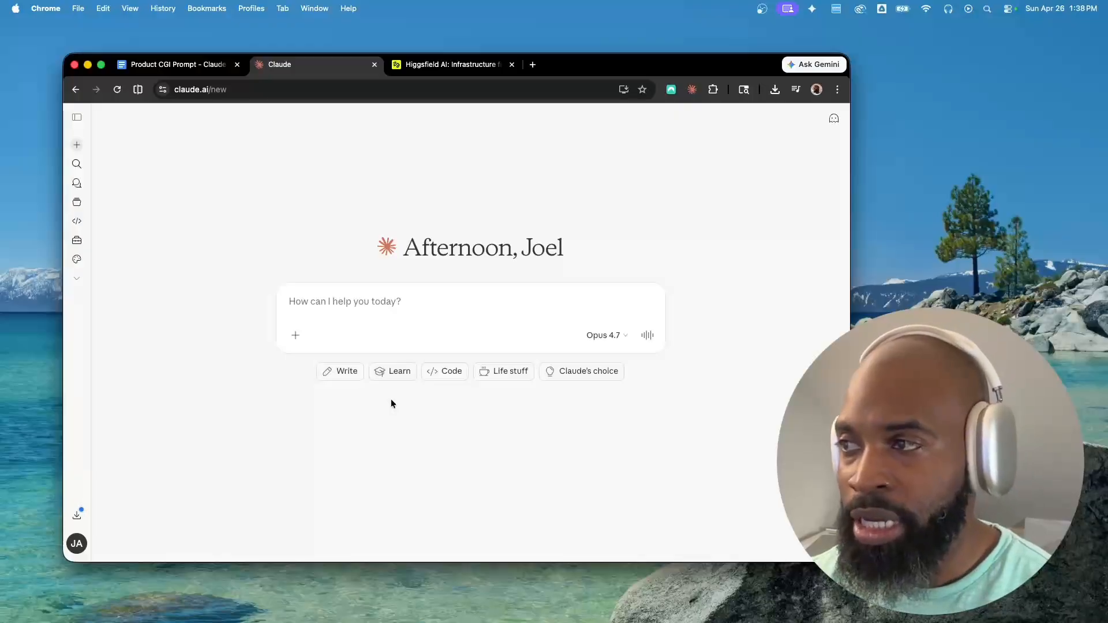
{"action": "left_click", "coordinate": [294, 336]}
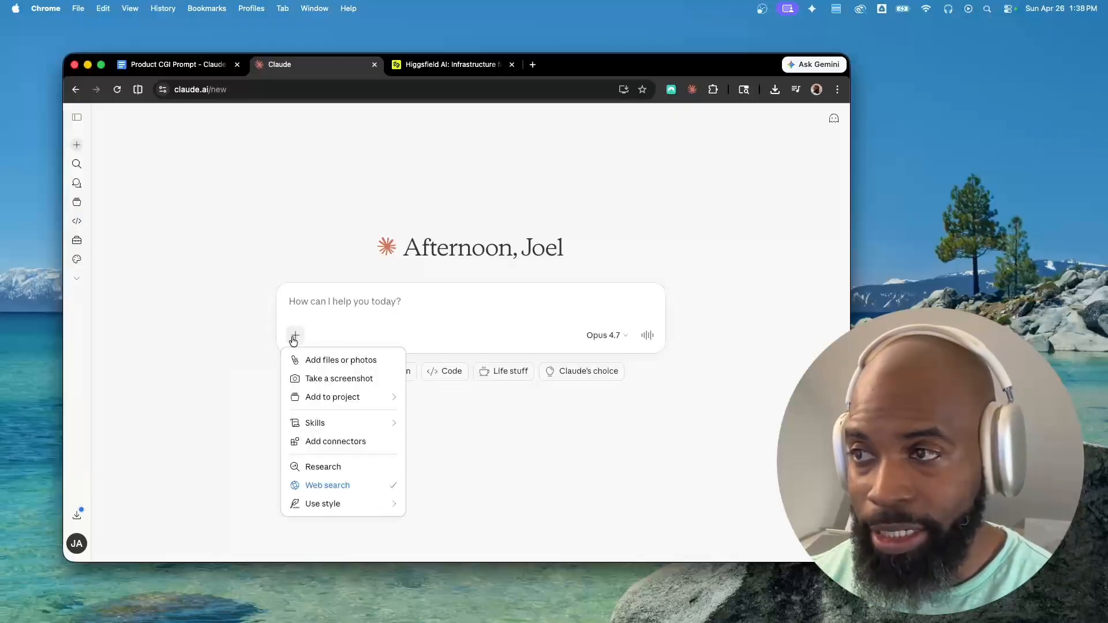
{"action": "mouse_move", "coordinate": [337, 432]}
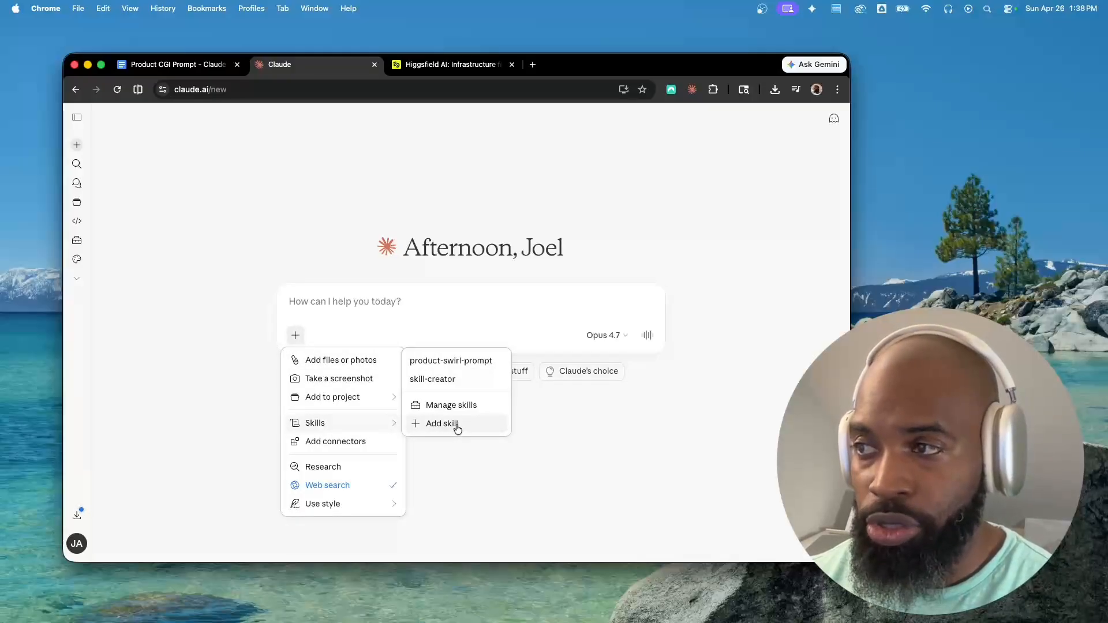
{"action": "mouse_move", "coordinate": [434, 365]}
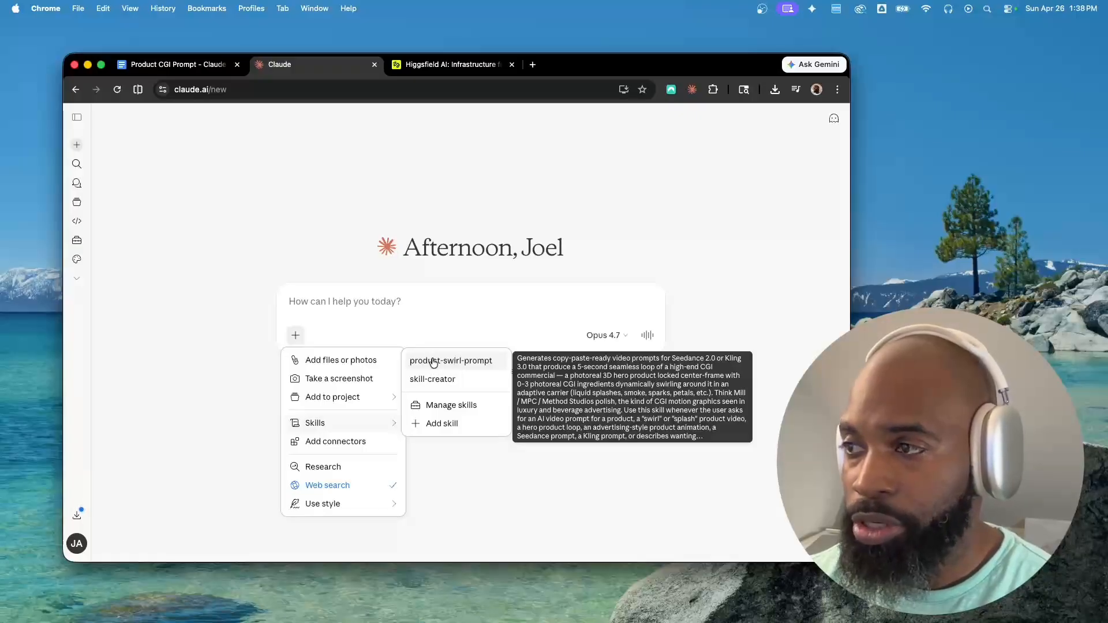
{"action": "left_click", "coordinate": [464, 362]}
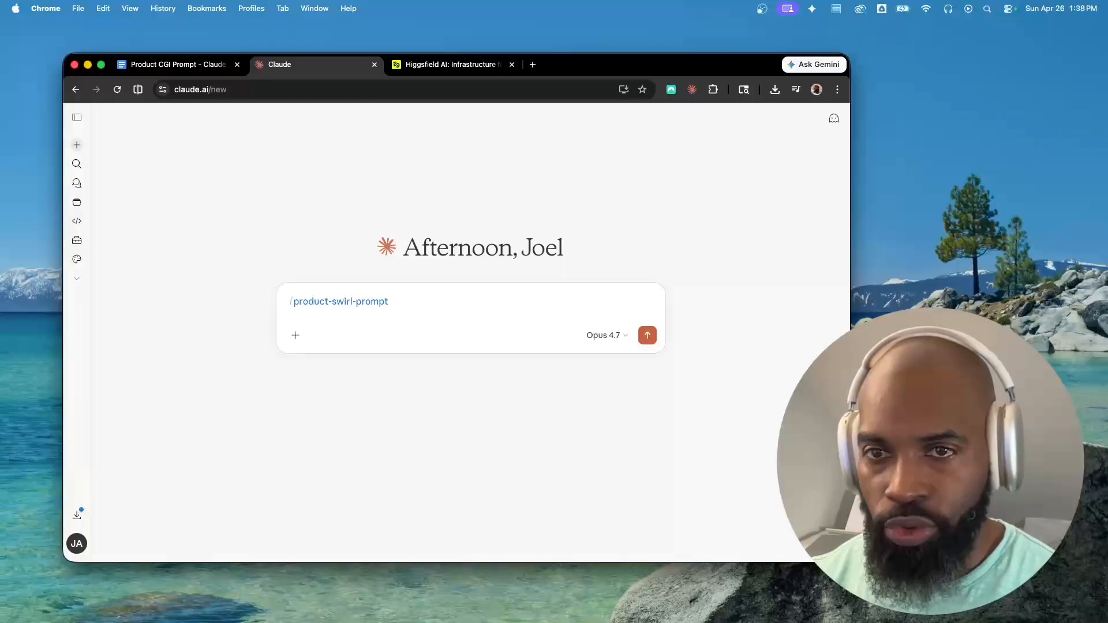
Attach the flame logo image and start the request for a bullet-shaped glass water bottle bearing the attached logo
{"action": "left_click_drag", "start_coordinate": [452, 321], "coordinate": [473, 333]}
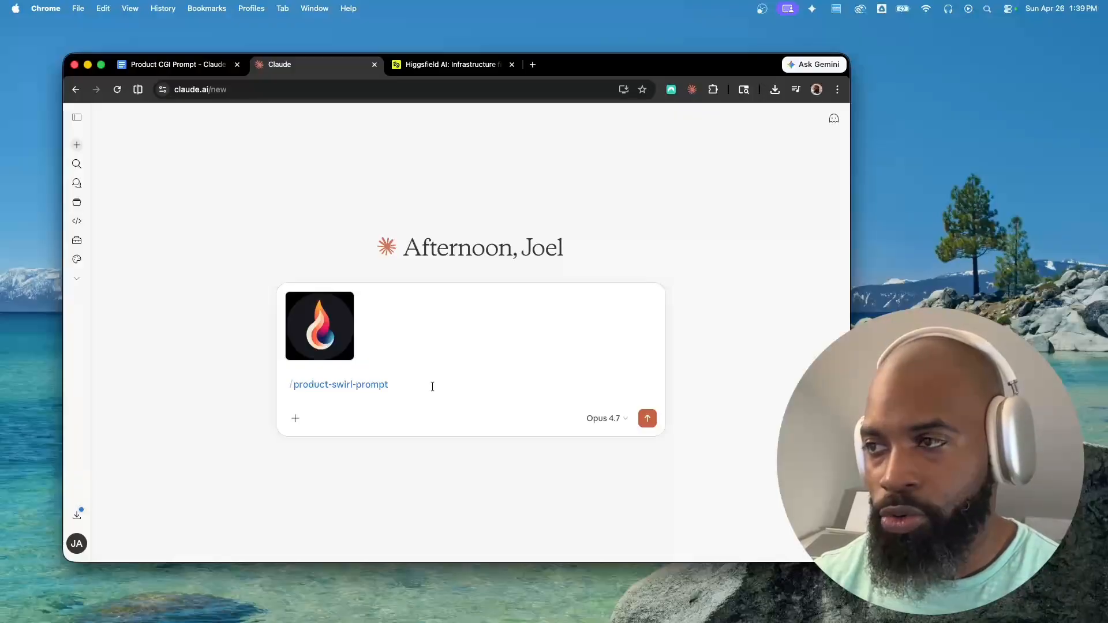
{"action": "type", "text": "Create"}
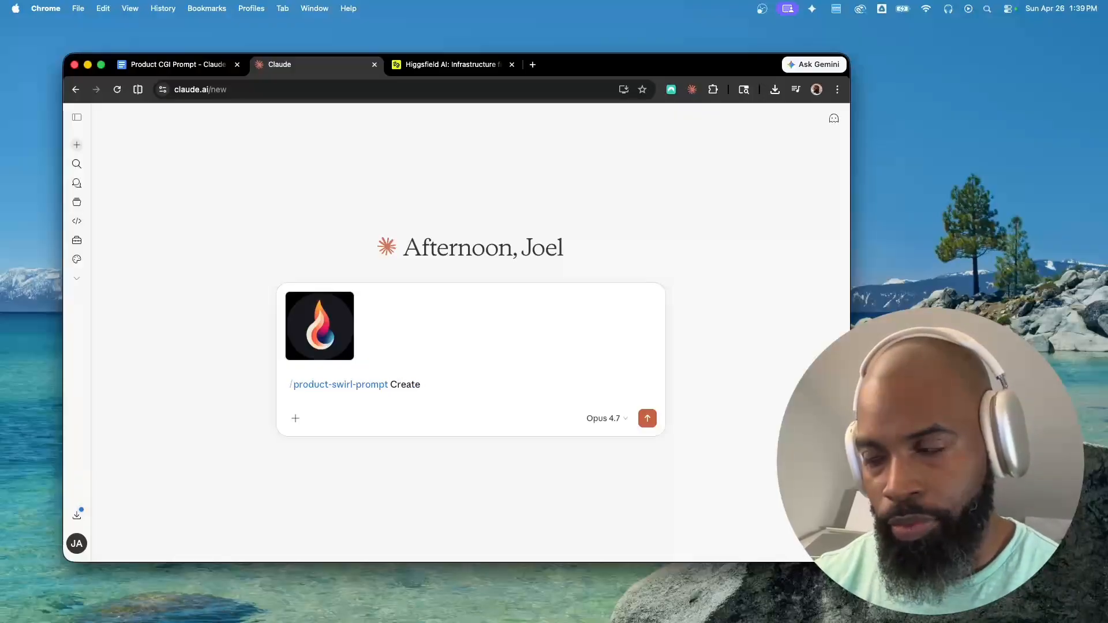
{"action": "type", "text": " a prompt for a glass water bottle that looks like a"}
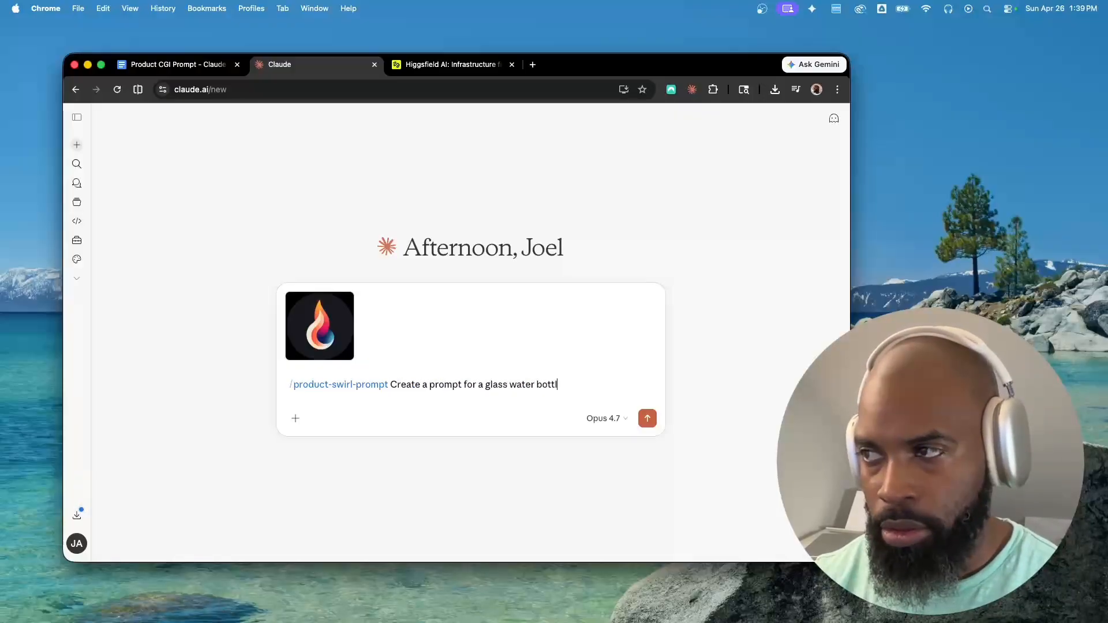
{"action": "key", "text": "BackSpace"}
{"action": "key", "text": "BackSpace"}
{"action": "key", "text": "BackSpace"}
{"action": "key", "text": "BackSpace"}
{"action": "key", "text": "BackSpace"}
{"action": "key", "text": "BackSpace"}
{"action": "key", "text": "BackSpace"}
{"action": "key", "text": "BackSpace"}
{"action": "key", "text": "BackSpace"}
{"action": "key", "text": "BackSpace"}
{"action": "key", "text": "BackSpace"}
{"action": "key", "text": "BackSpace"}
{"action": "key", "text": "BackSpace"}
{"action": "type", "text": "'s in the shape of a bullet and has my logo"}
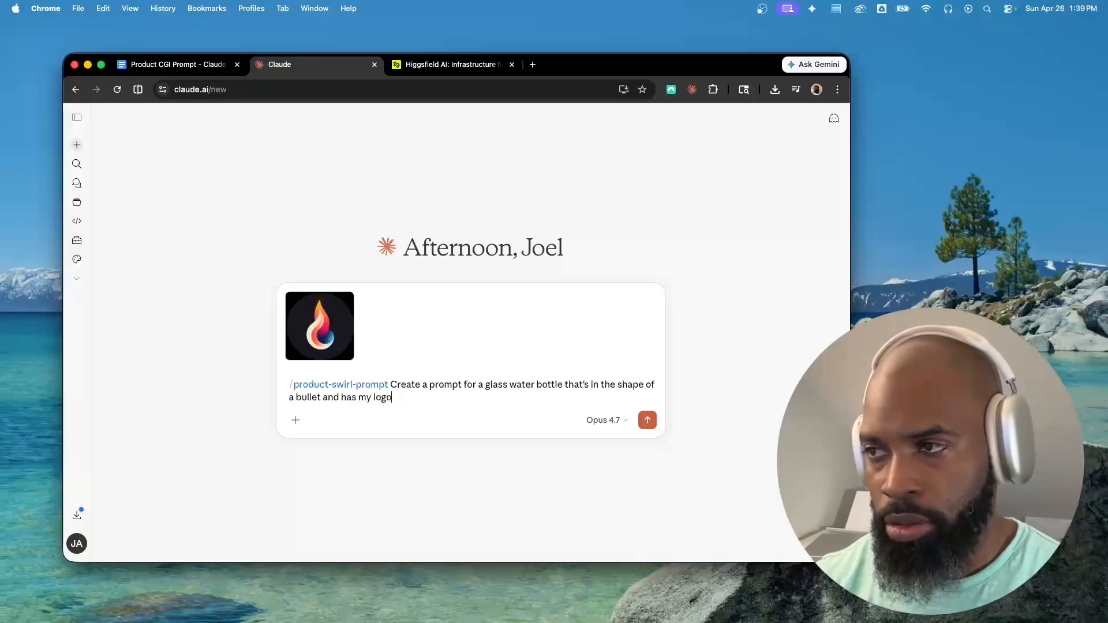
{"action": "type", "text": " (attached) etched on it in a frosted glass"}
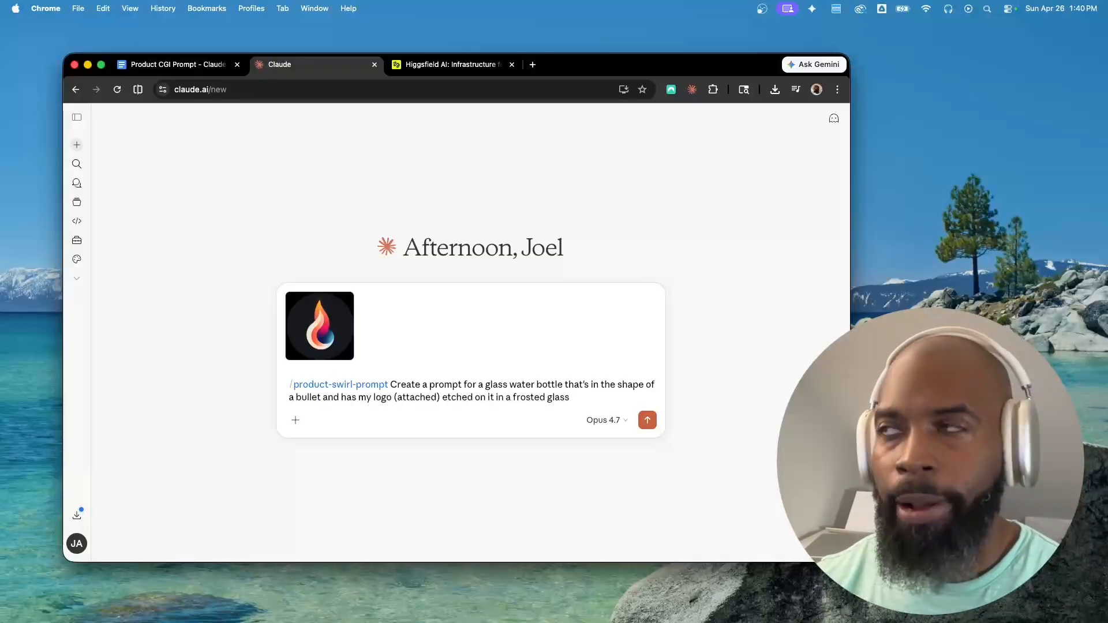
{"action": "type", "text": ". The name of the bottle is Impossible Creations. I want the bottle "}
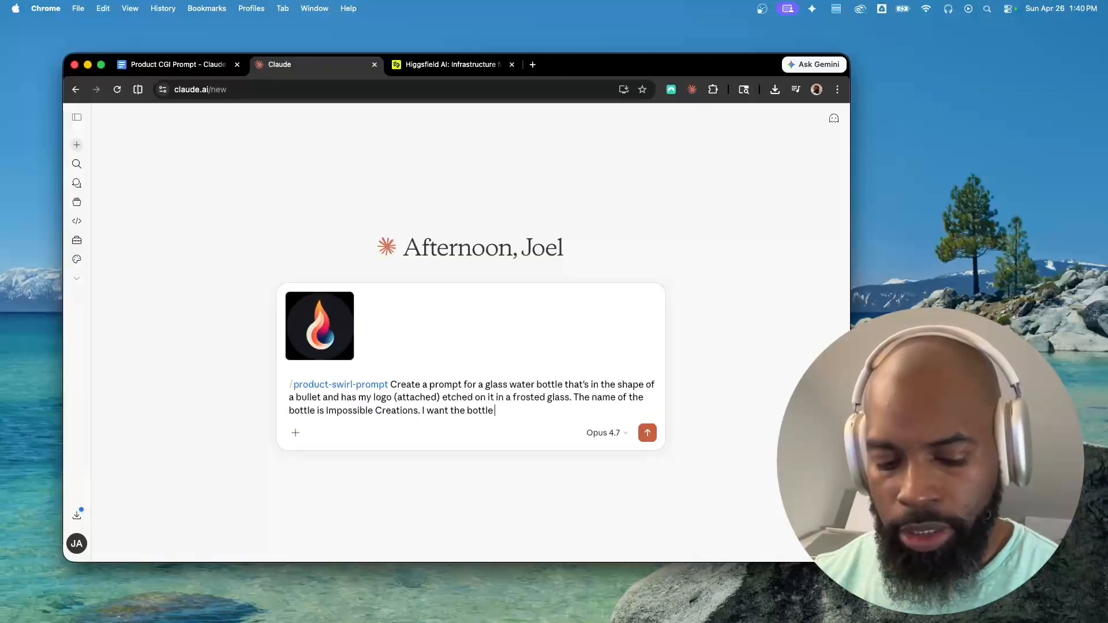
{"action": "type", "text": "submurging from th"}
Finish the request: logo etched in frosted glass, bottle named Impossible Creations, breaking out of a large ice cube, and send it
{"action": "key", "text": "alt+BackSpace"}
{"action": "key", "text": "alt+BackSpace"}
{"action": "key", "text": "alt+BackSpace"}
{"action": "type", "text": "break"}
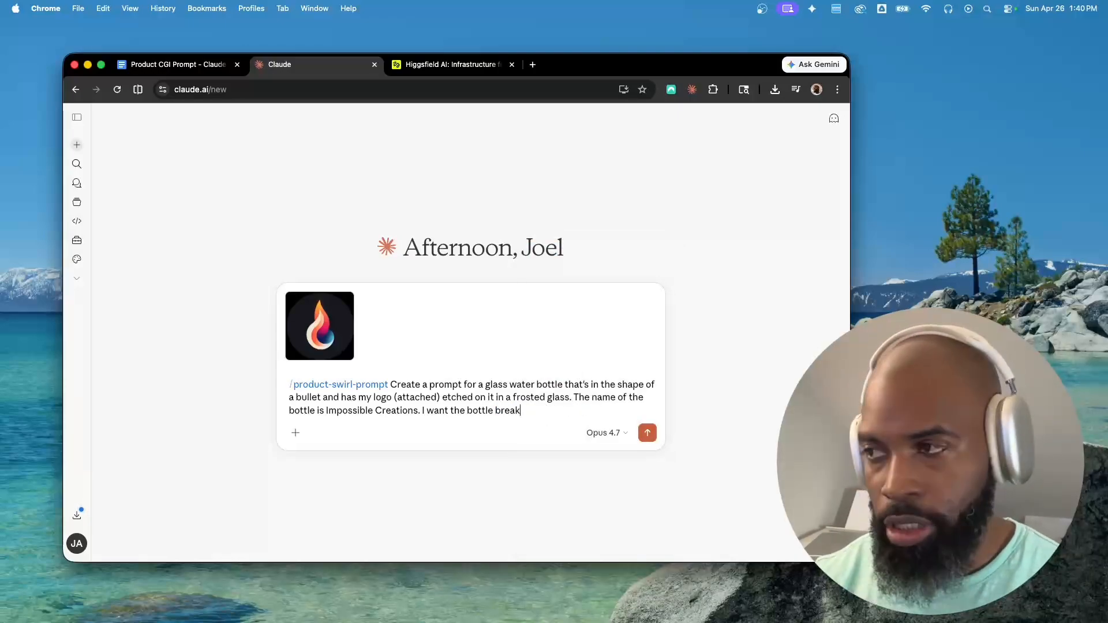
{"action": "type", "text": "ing out of a large ice cube that"}
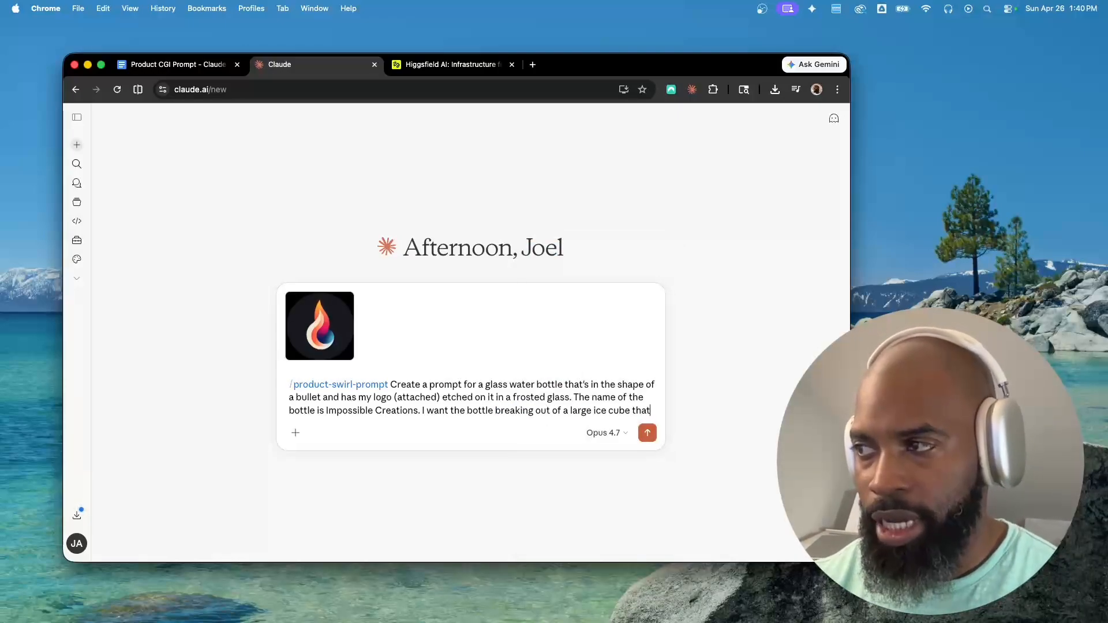
{"action": "type", "text": " it's in."}
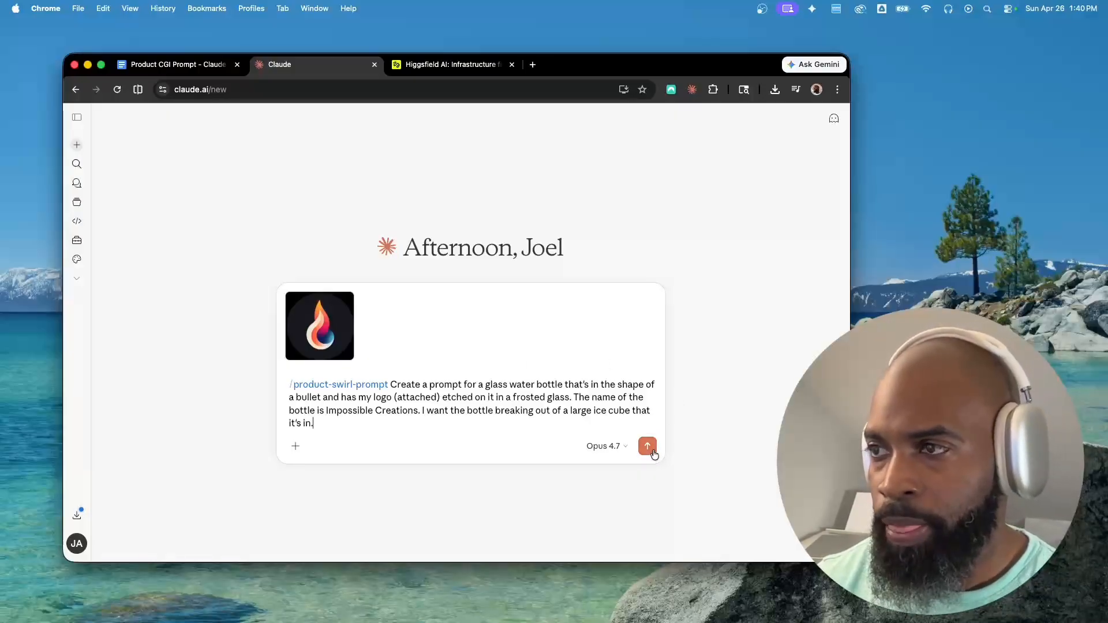
{"action": "left_click", "coordinate": [647, 447]}
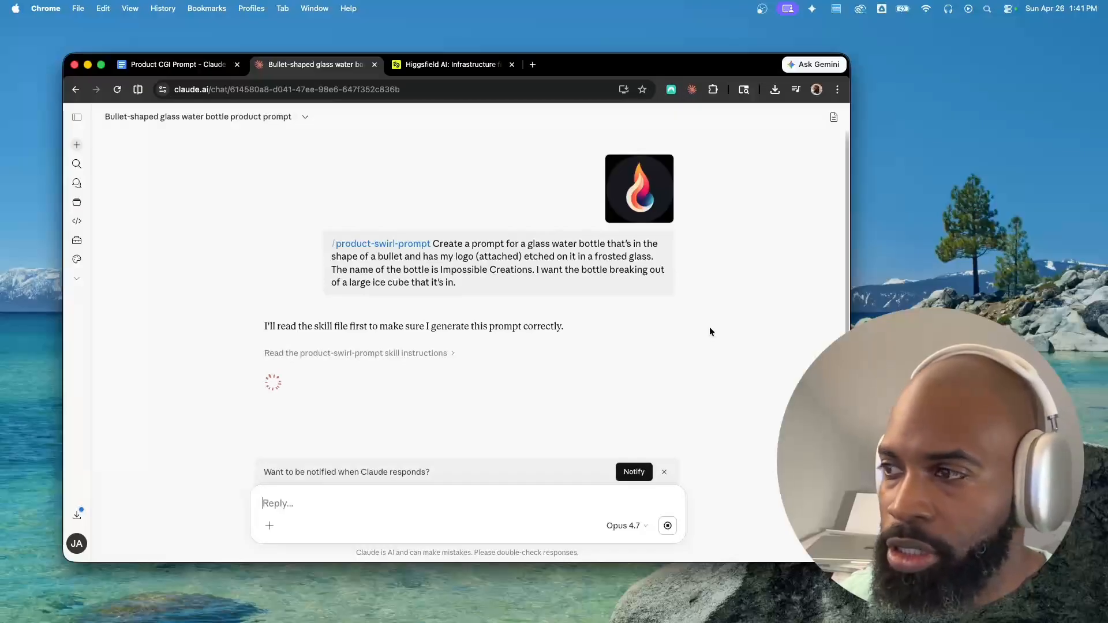
Answer the skill's questions with locked-off hero camera, explosive hero moment intensity, and the Seedance 2.0 model
{"action": "left_click", "coordinate": [664, 470]}
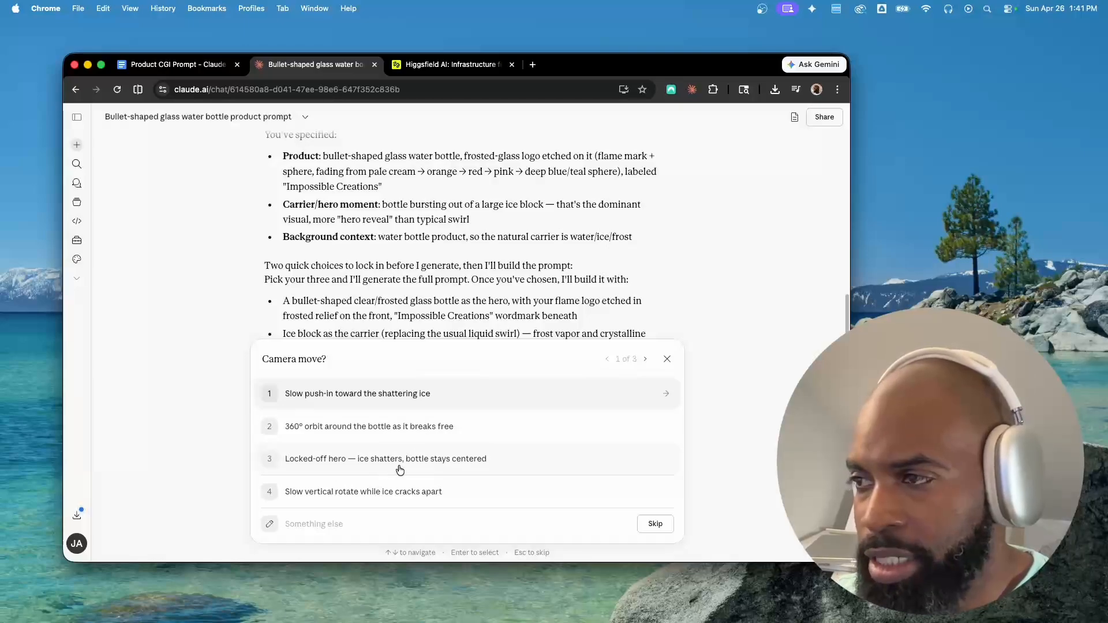
{"action": "left_click", "coordinate": [512, 463]}
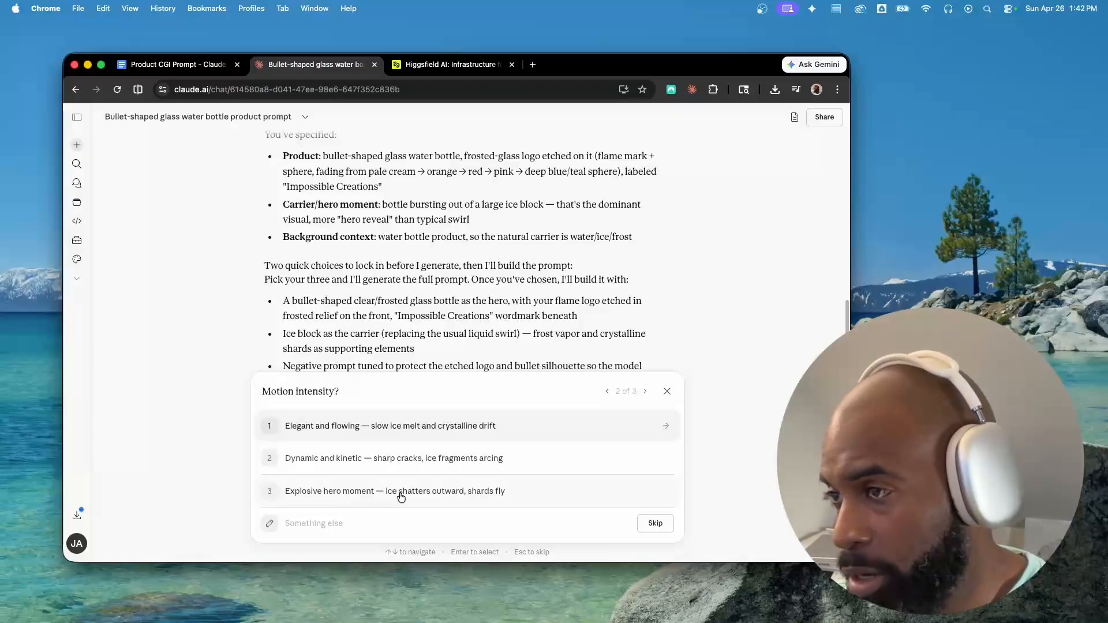
{"action": "left_click", "coordinate": [541, 495]}
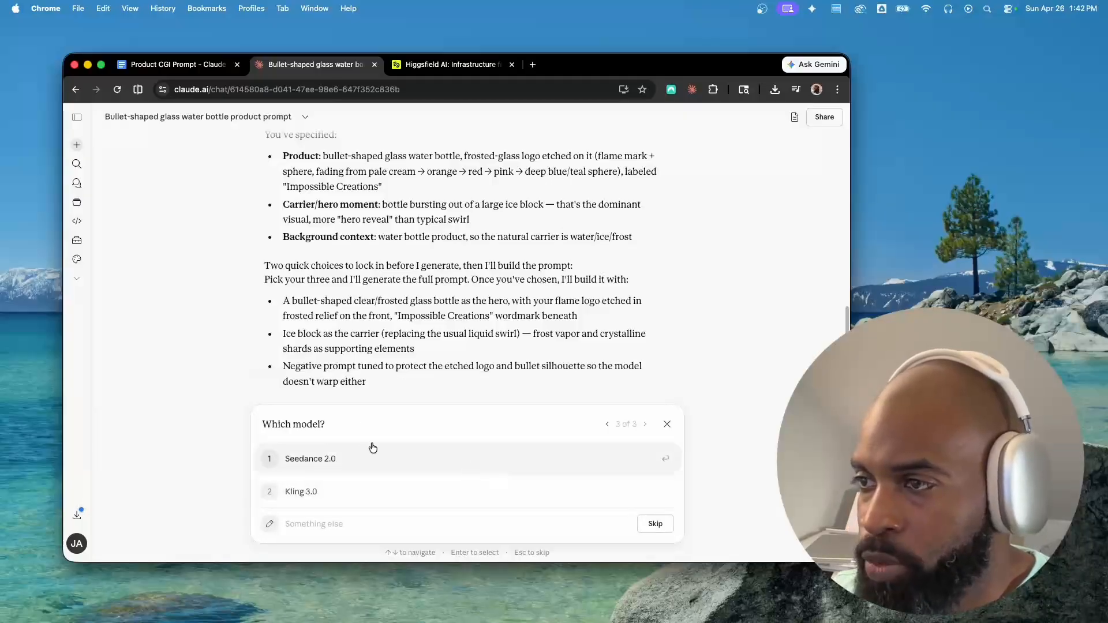
{"action": "left_click", "coordinate": [434, 462]}
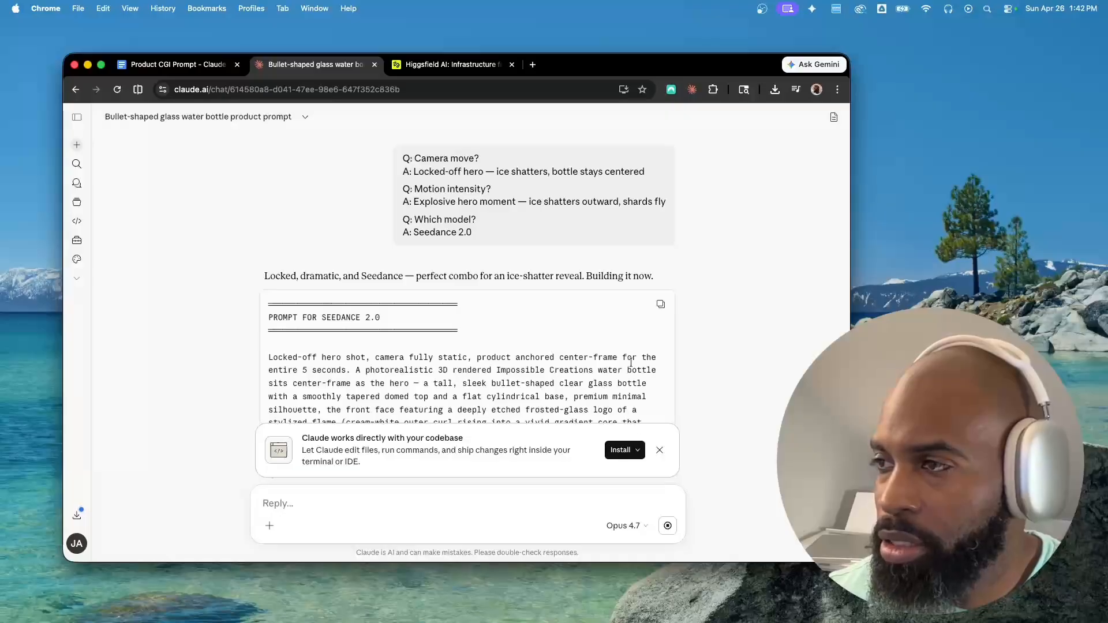
Review the generated Seedance 2.0 prompt, negative prompt and settings, and copy the prompt
{"action": "left_click", "coordinate": [659, 453]}
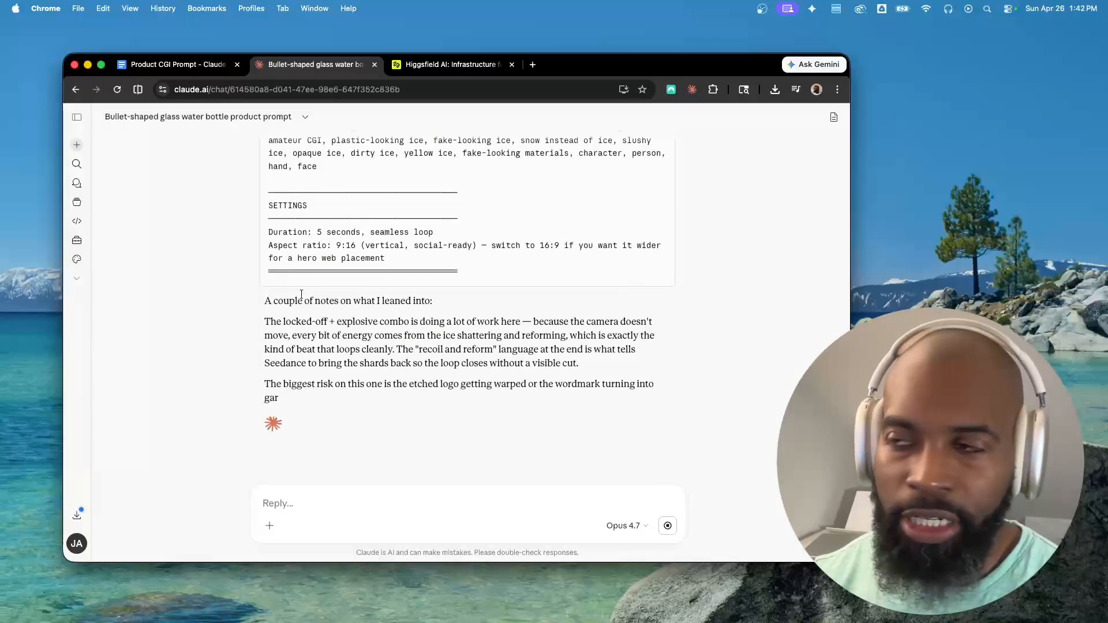
{"action": "scroll", "coordinate": [298, 277], "scroll_direction": "up", "scroll_amount": 3}
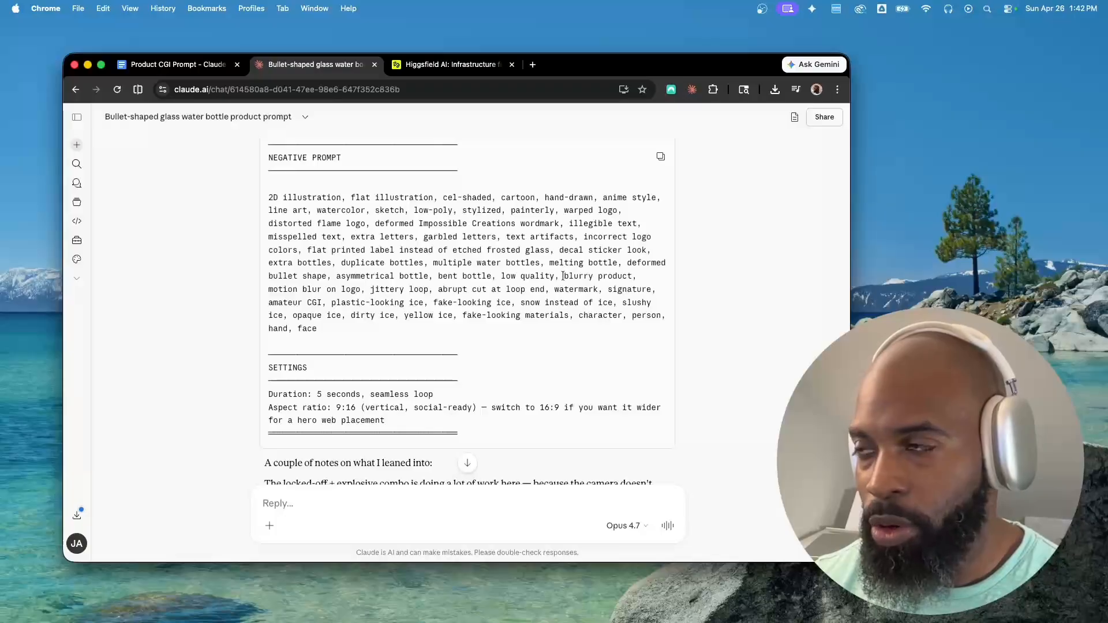
{"action": "scroll", "coordinate": [580, 286], "scroll_direction": "down", "scroll_amount": 1}
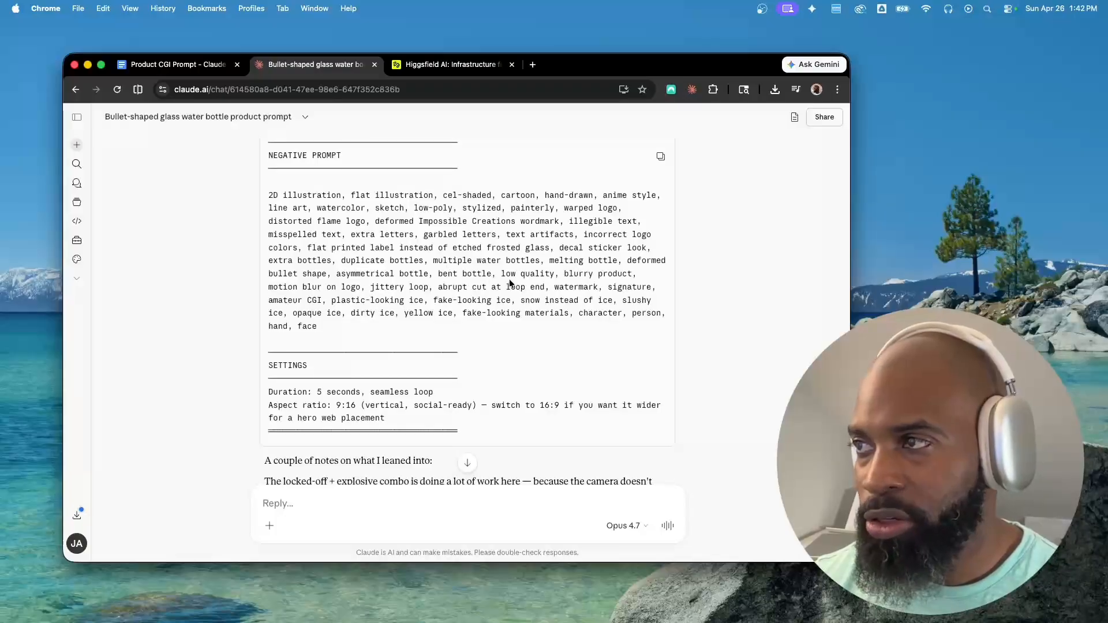
{"action": "scroll", "coordinate": [510, 283], "scroll_direction": "down", "scroll_amount": 4}
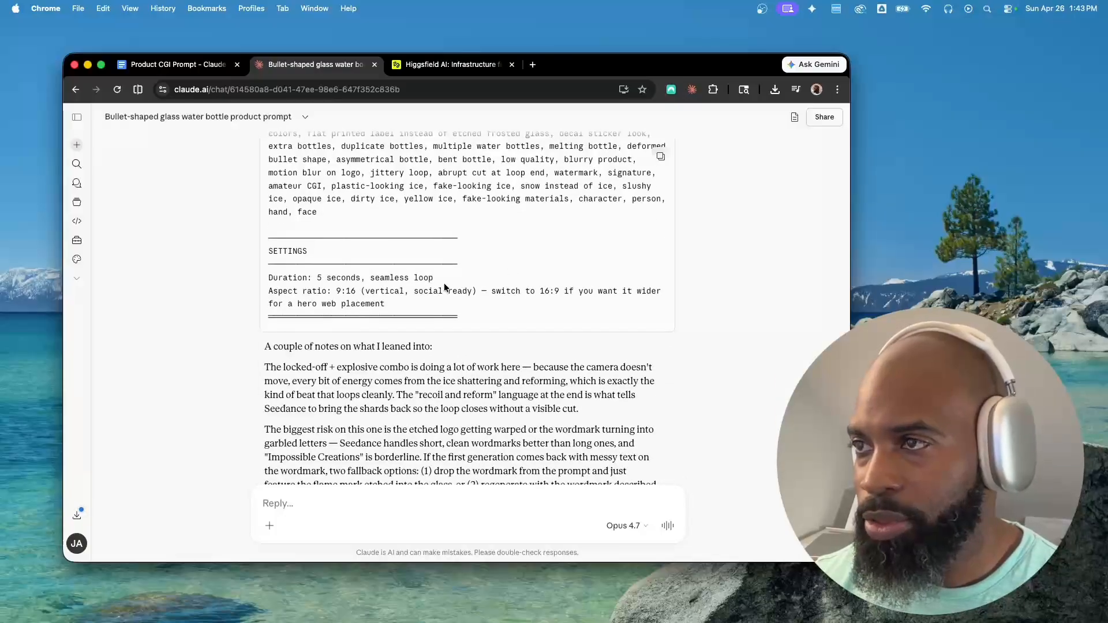
{"action": "scroll", "coordinate": [444, 287], "scroll_direction": "up", "scroll_amount": 15}
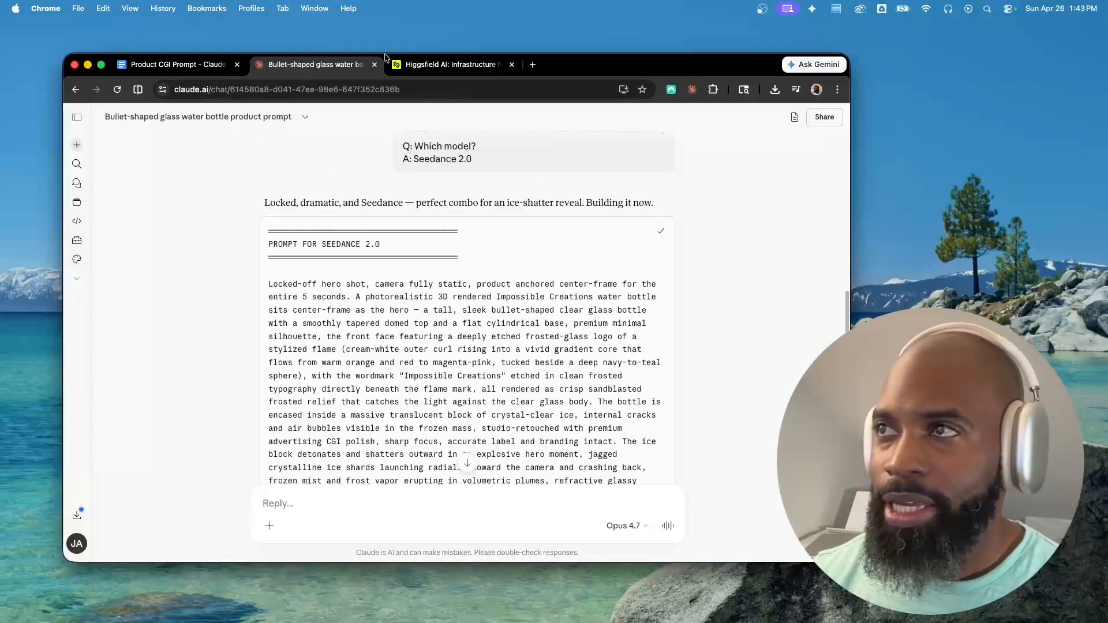
Open the Seedance 2.0 video generator in the Higgsfield tab and paste the copied prompt
{"action": "left_click", "coordinate": [425, 62]}
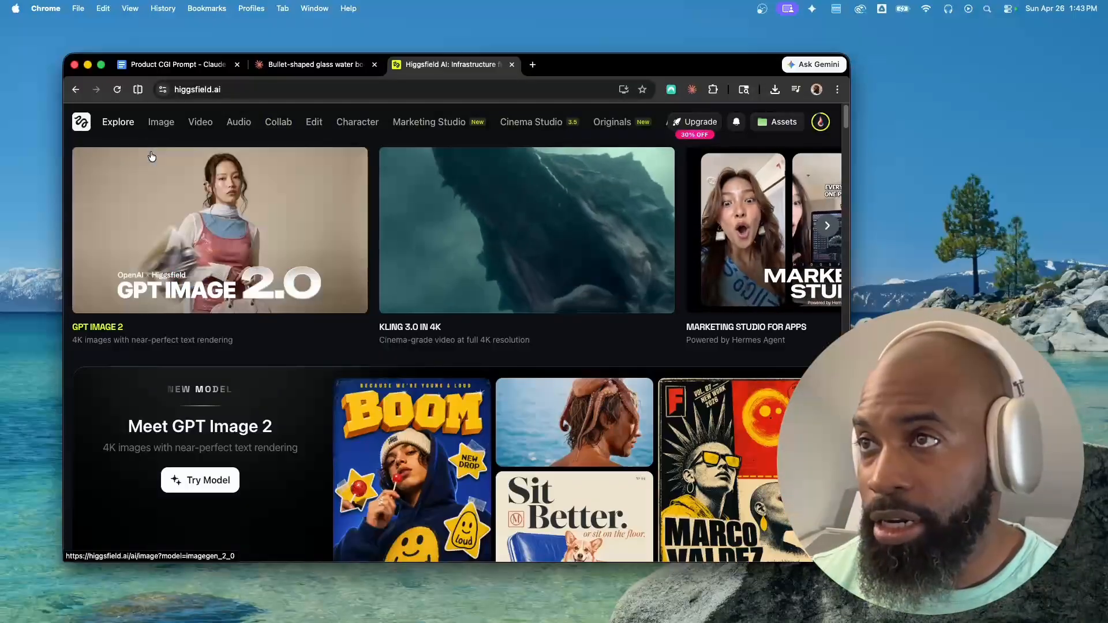
{"action": "mouse_move", "coordinate": [201, 121]}
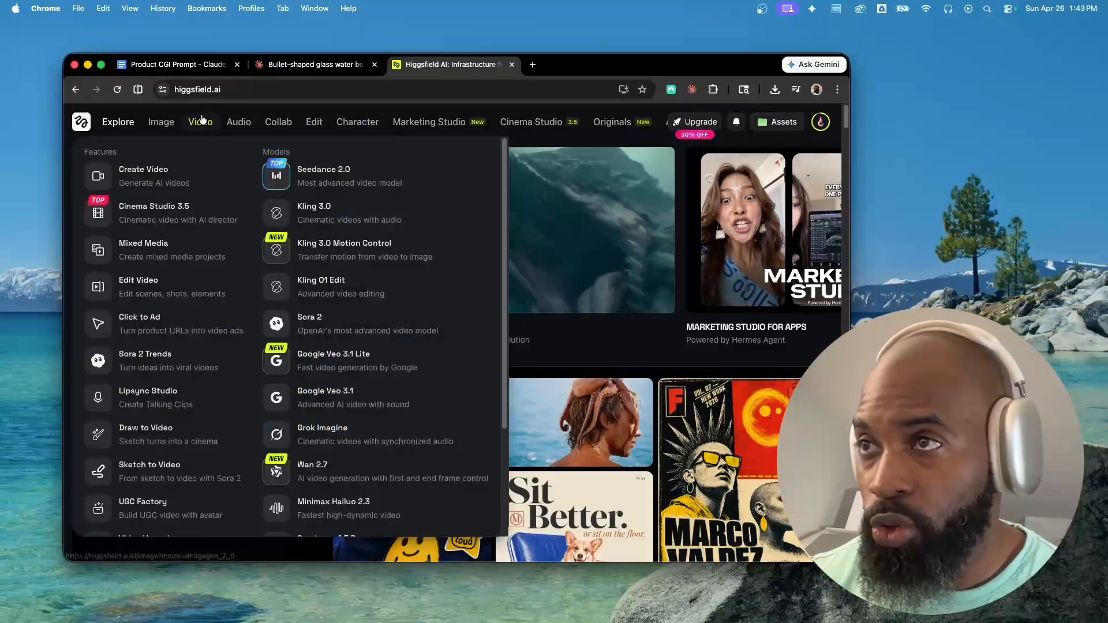
{"action": "left_click", "coordinate": [327, 181]}
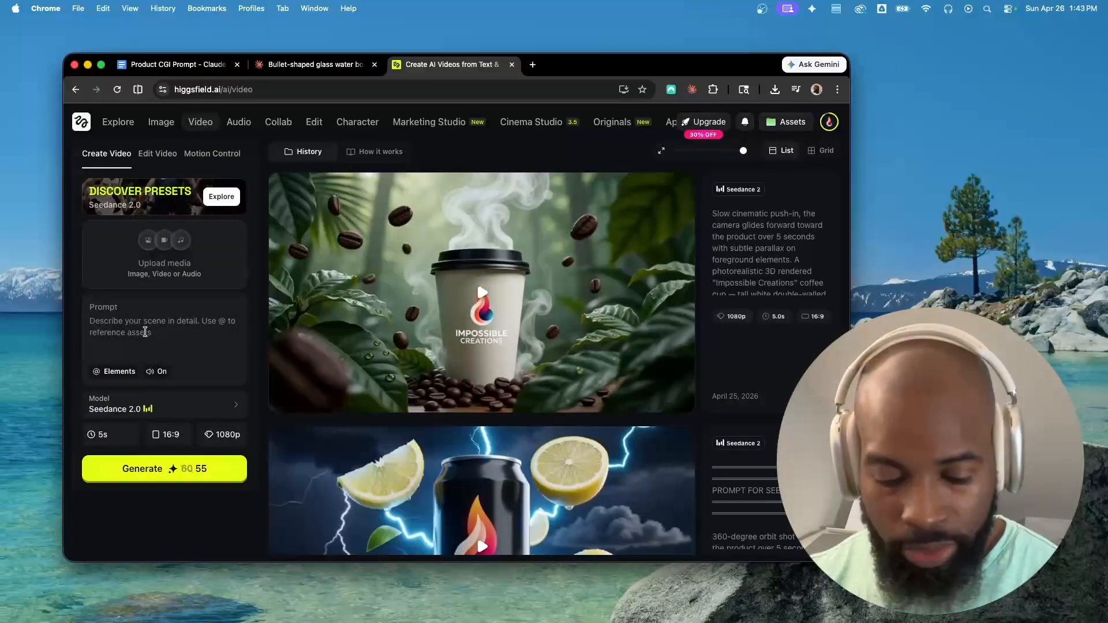
{"action": "key", "text": "super+v"}
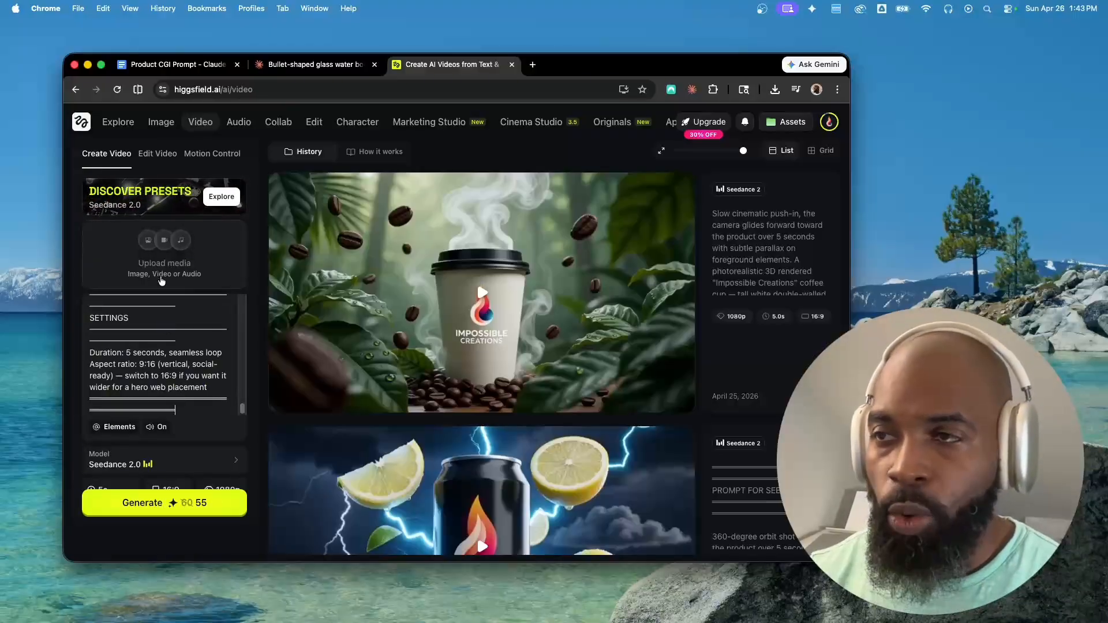
Add the Impossible Creations flame logo element to the video prompt
{"action": "scroll", "coordinate": [198, 315], "scroll_direction": "down", "scroll_amount": 2}
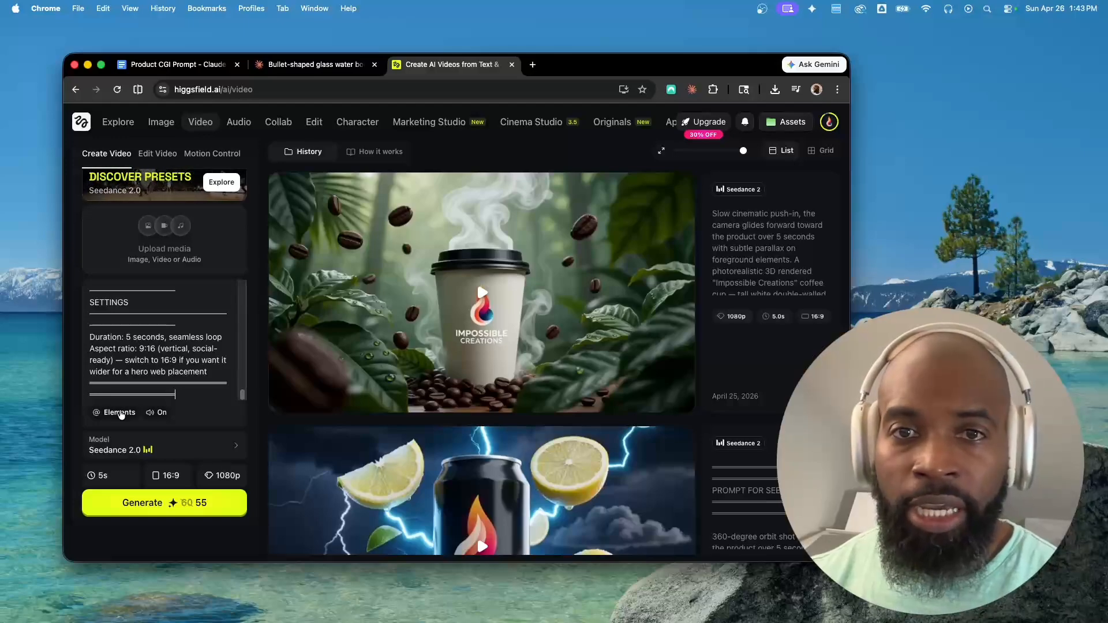
{"action": "left_click", "coordinate": [120, 413]}
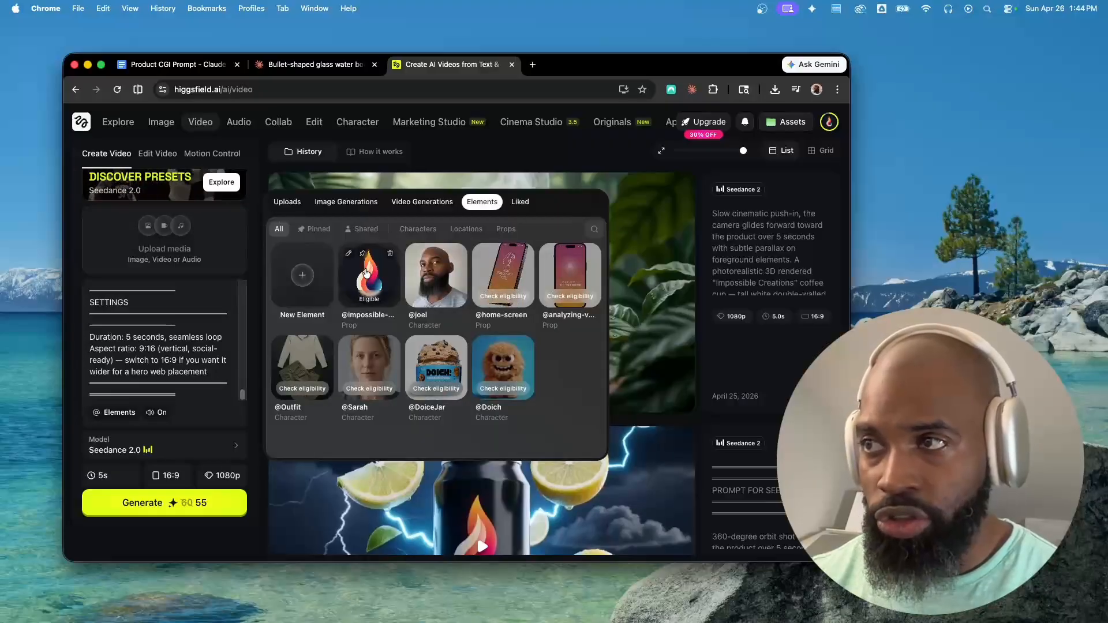
{"action": "left_click", "coordinate": [362, 290]}
{"action": "scroll", "coordinate": [167, 346], "scroll_direction": "up", "scroll_amount": 3}
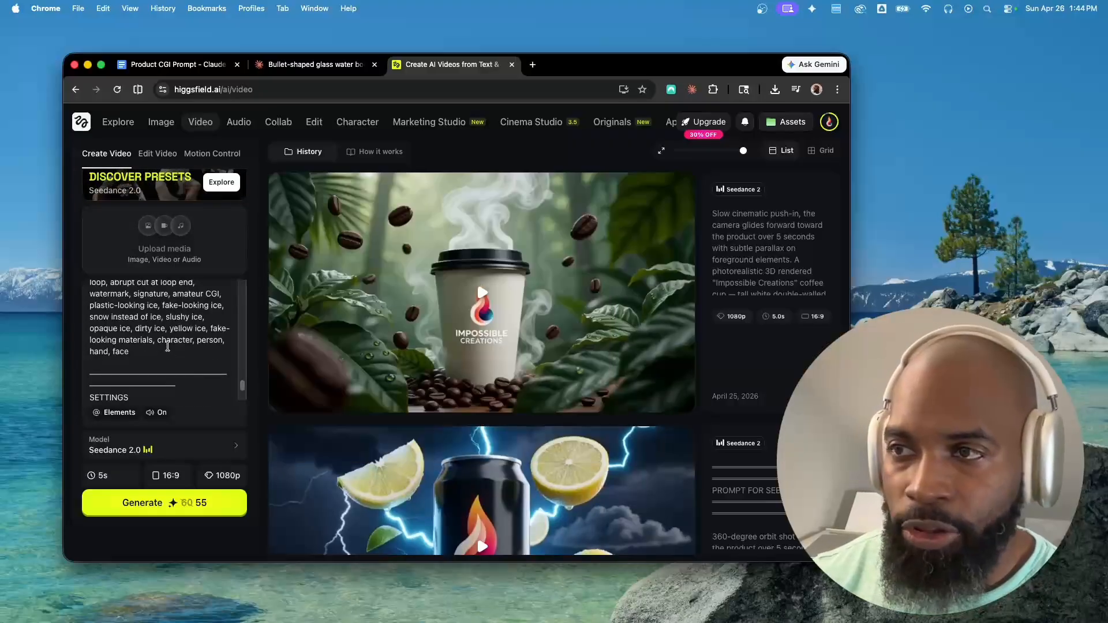
{"action": "left_click", "coordinate": [123, 414]}
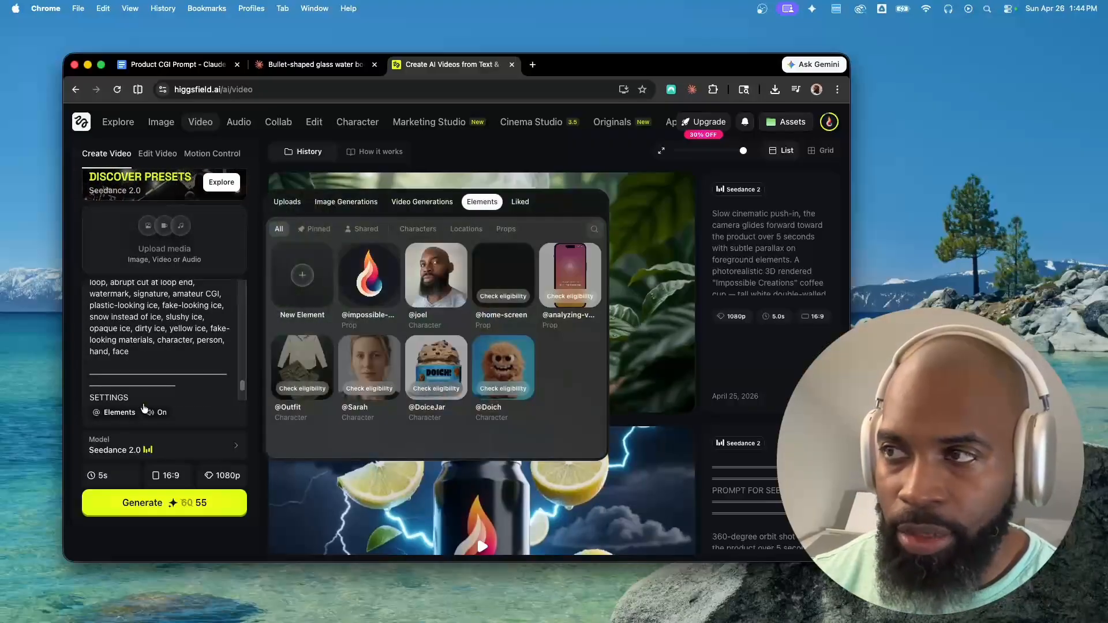
{"action": "left_click", "coordinate": [302, 287]}
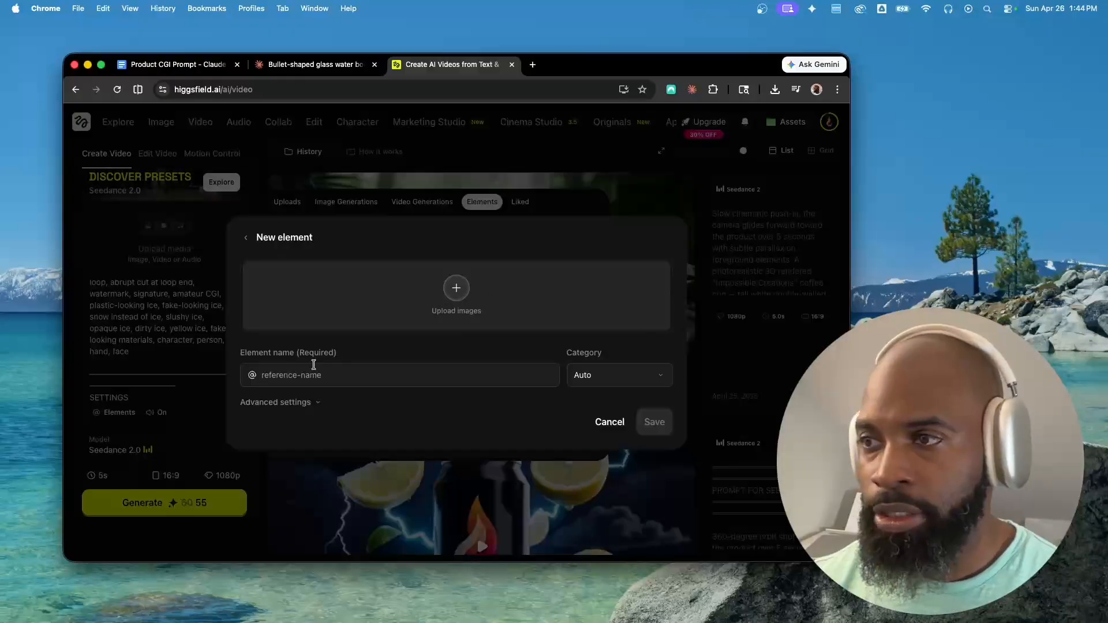
{"action": "left_click", "coordinate": [606, 424]}
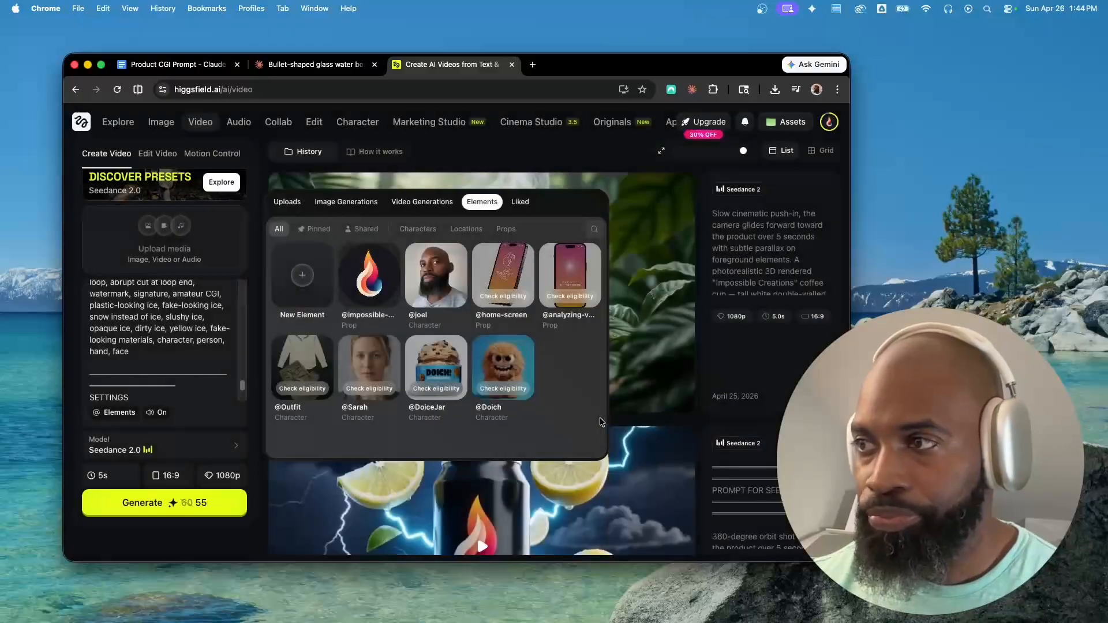
Delete the "PROMPT FOR SEEDANCE 2.0" heading and its separator lines from the start of the pasted prompt
{"action": "left_click", "coordinate": [196, 346]}
{"action": "scroll", "coordinate": [162, 311], "scroll_direction": "up", "scroll_amount": 6}
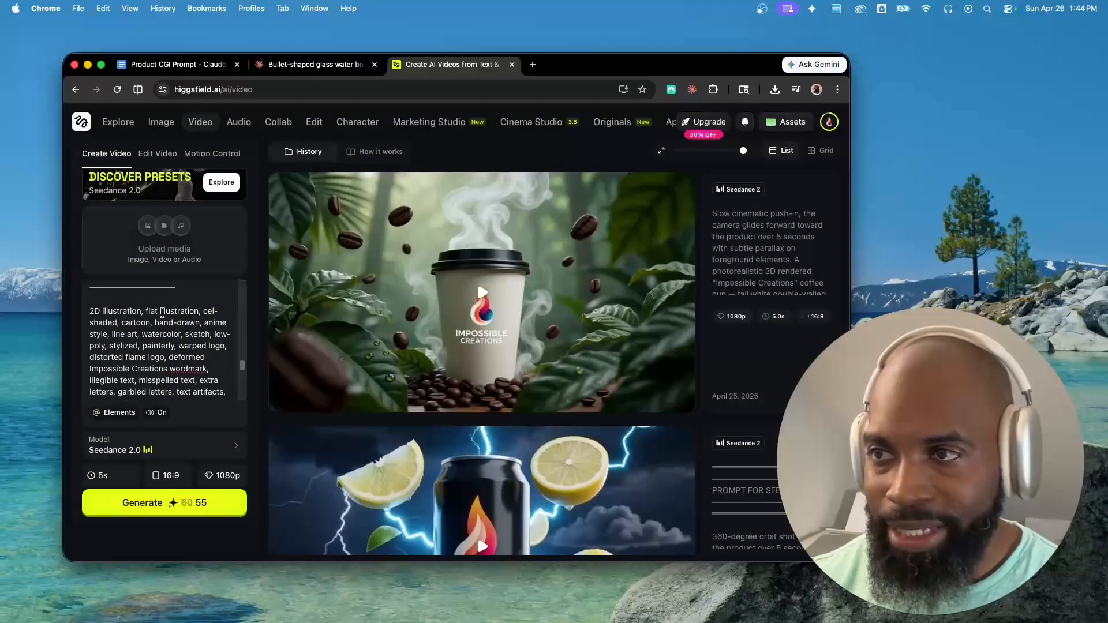
{"action": "scroll", "coordinate": [162, 312], "scroll_direction": "up", "scroll_amount": 10}
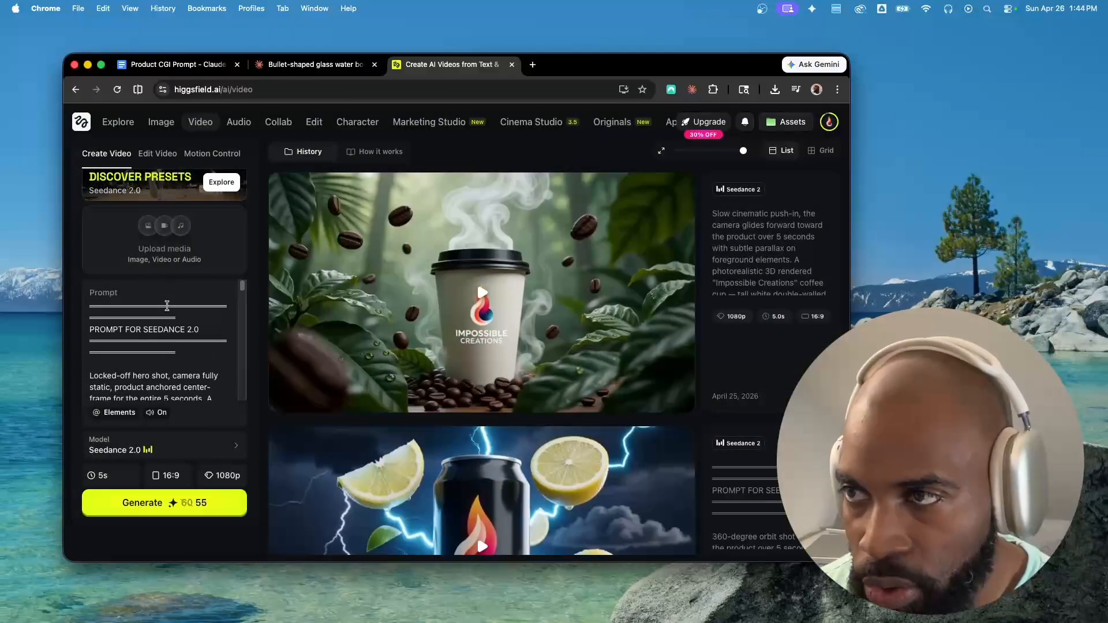
{"action": "scroll", "coordinate": [203, 309], "scroll_direction": "down", "scroll_amount": 5}
{"action": "scroll", "coordinate": [188, 305], "scroll_direction": "up", "scroll_amount": 5}
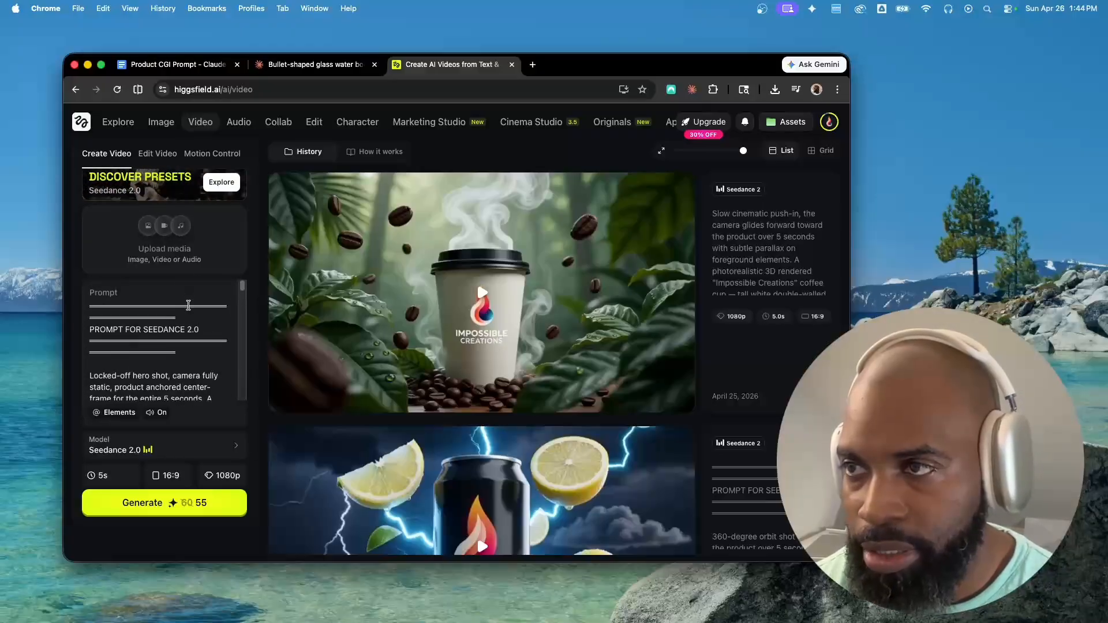
{"action": "left_click_drag", "start_coordinate": [183, 343], "coordinate": [73, 292]}
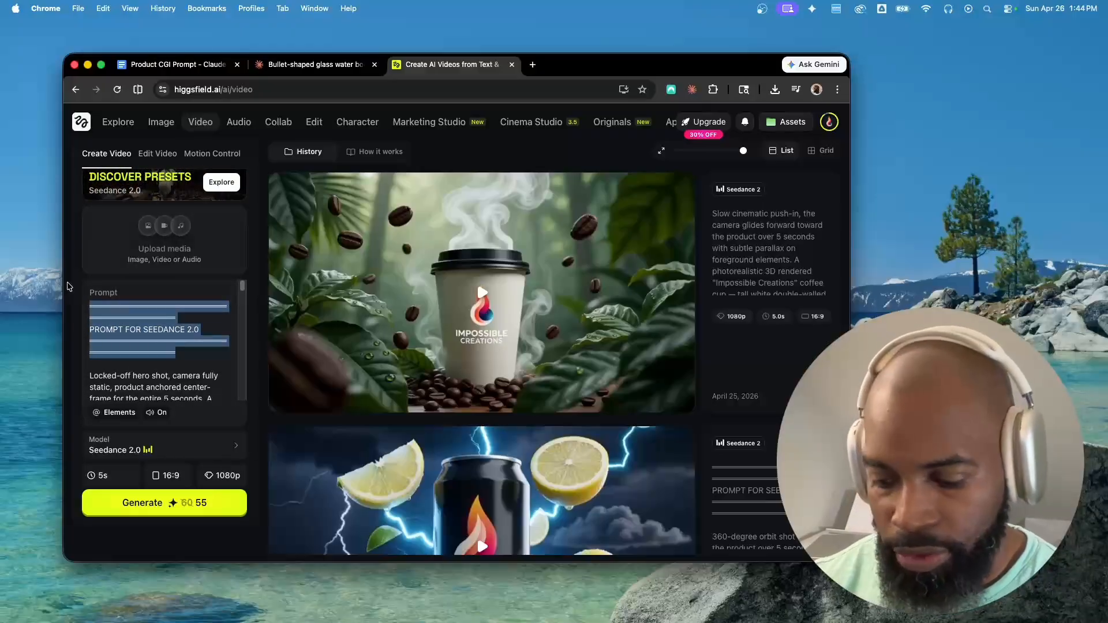
{"action": "key", "text": "BackSpace"}
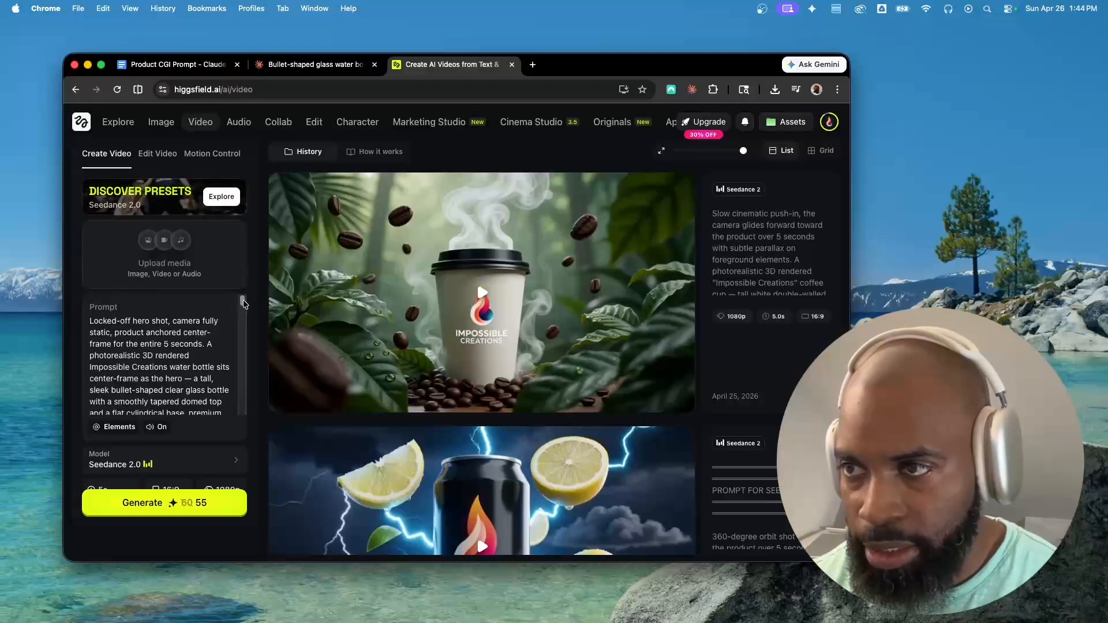
Attach the impossible-creations flame element as a reference and delete its tag from the end of the prompt
{"action": "left_click_drag", "start_coordinate": [243, 301], "coordinate": [242, 314]}
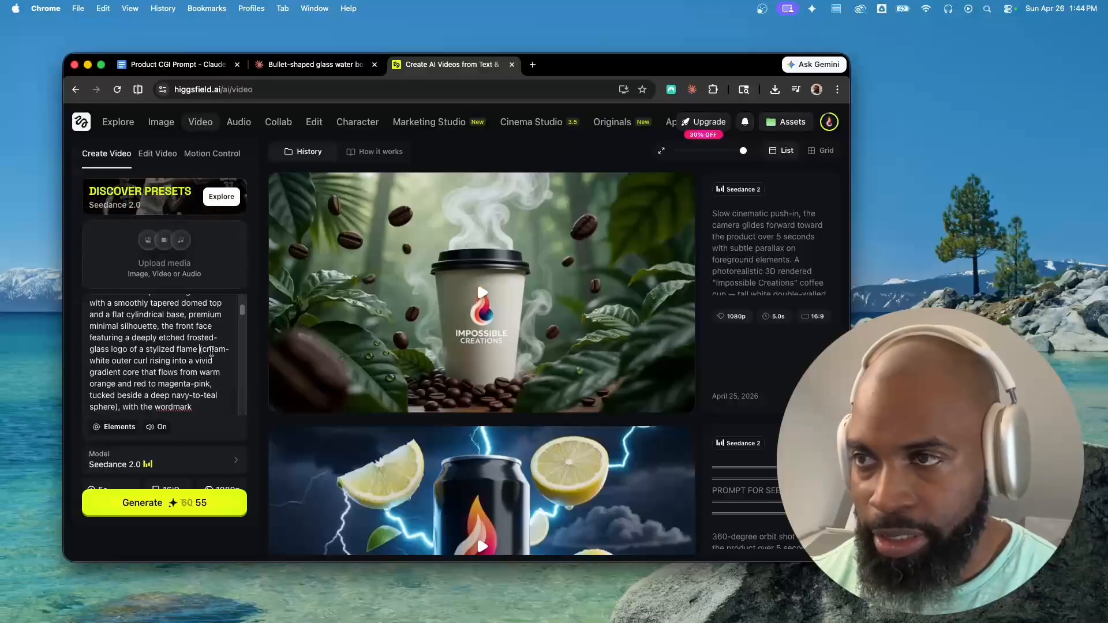
{"action": "left_click", "coordinate": [123, 428]}
{"action": "left_click", "coordinate": [362, 290]}
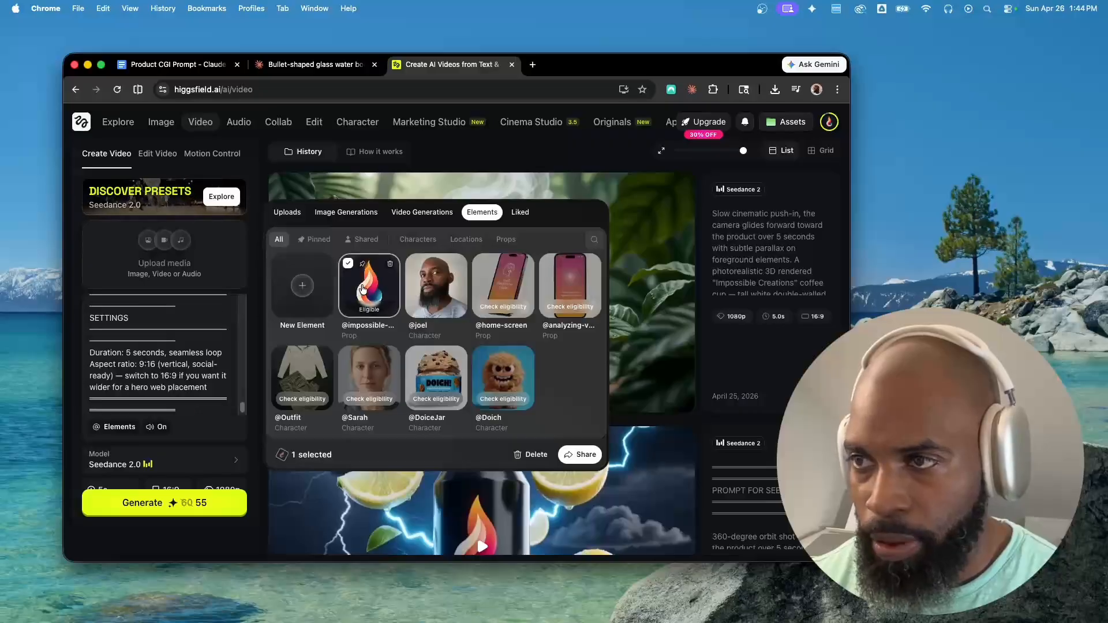
{"action": "scroll", "coordinate": [151, 358], "scroll_direction": "up", "scroll_amount": 10}
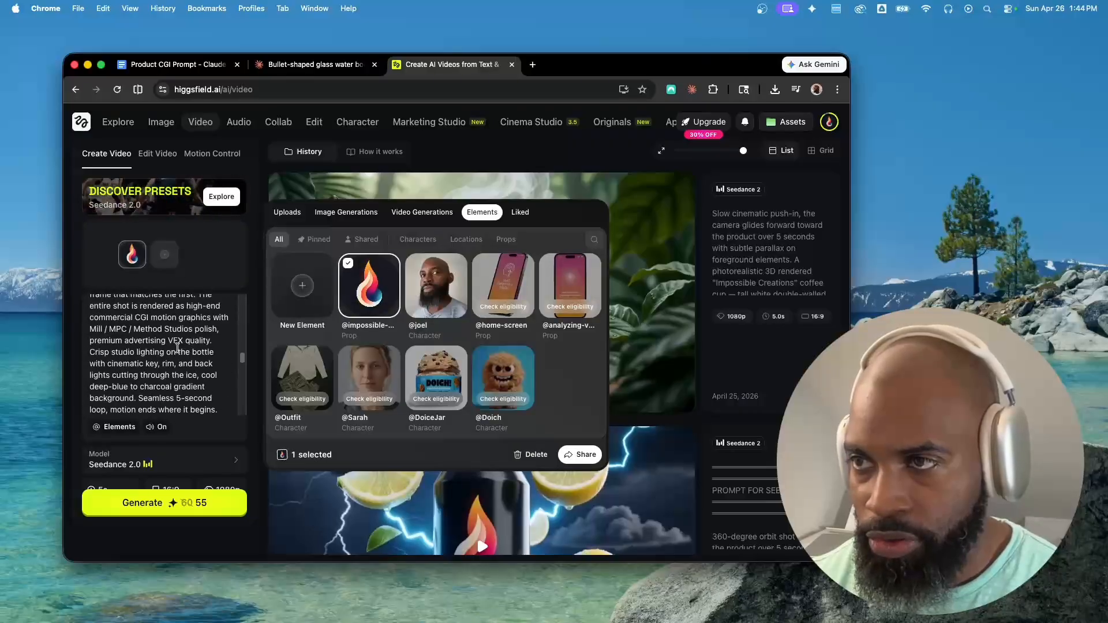
{"action": "scroll", "coordinate": [180, 347], "scroll_direction": "up", "scroll_amount": 10}
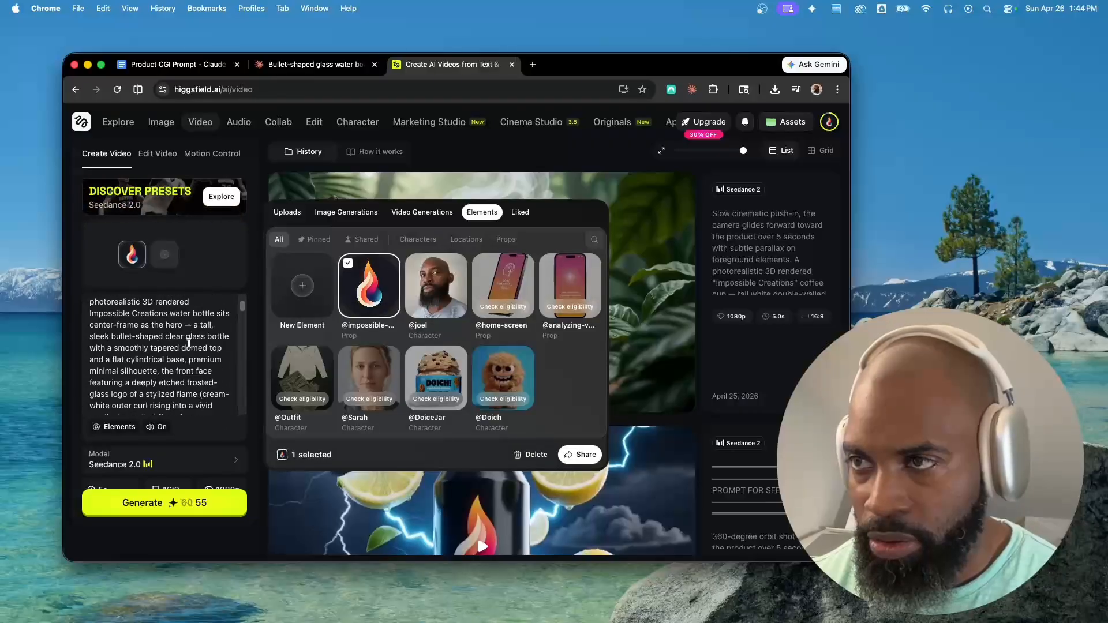
{"action": "left_click_drag", "start_coordinate": [243, 302], "coordinate": [237, 464]}
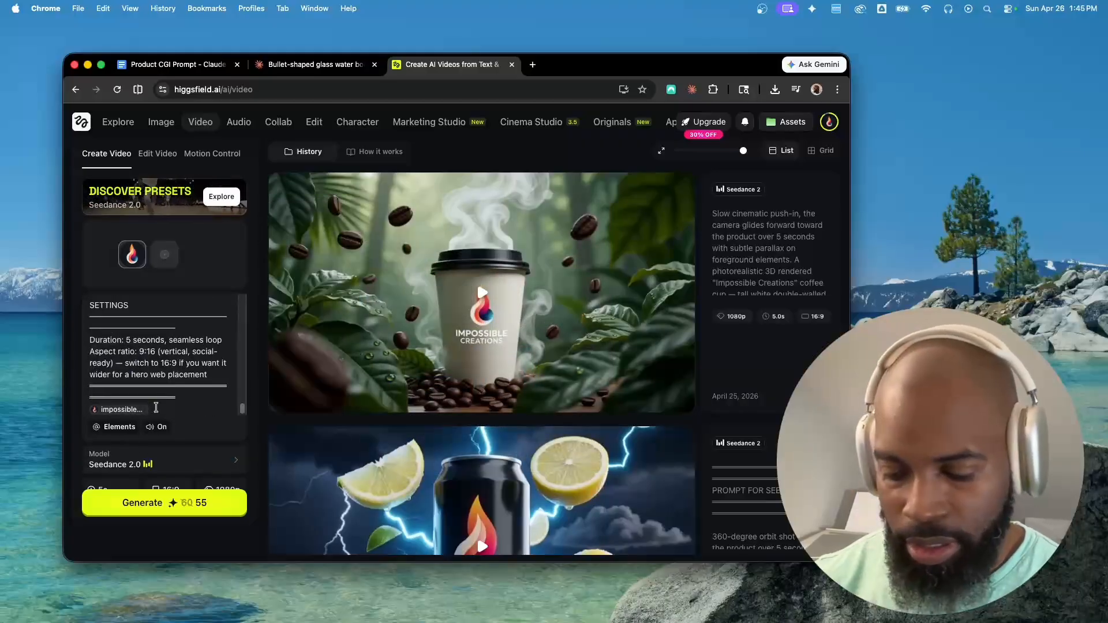
{"action": "key", "text": "BackSpace"}
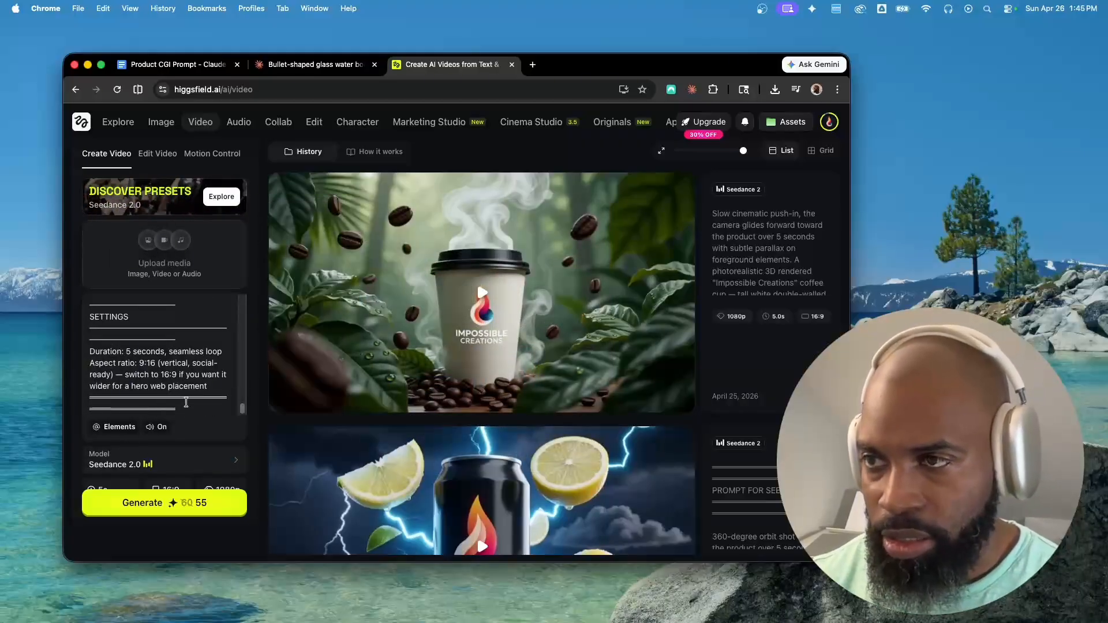
Delete the SETTINGS section and the trailing separator lines from the end of the prompt
{"action": "left_click_drag", "start_coordinate": [186, 406], "coordinate": [85, 333]}
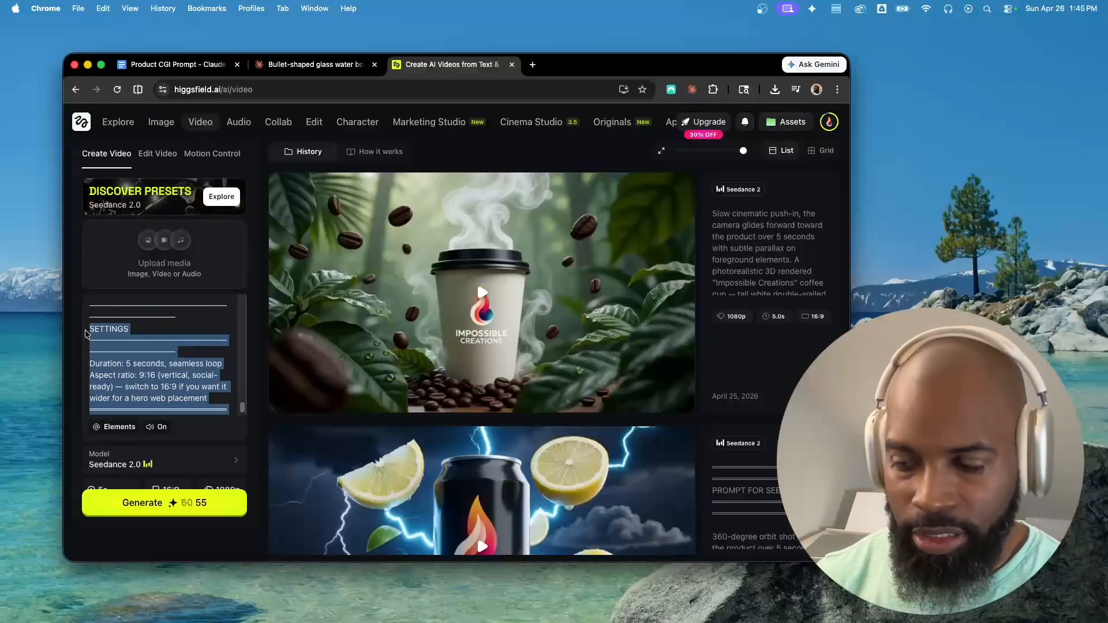
{"action": "key", "text": "BackSpace"}
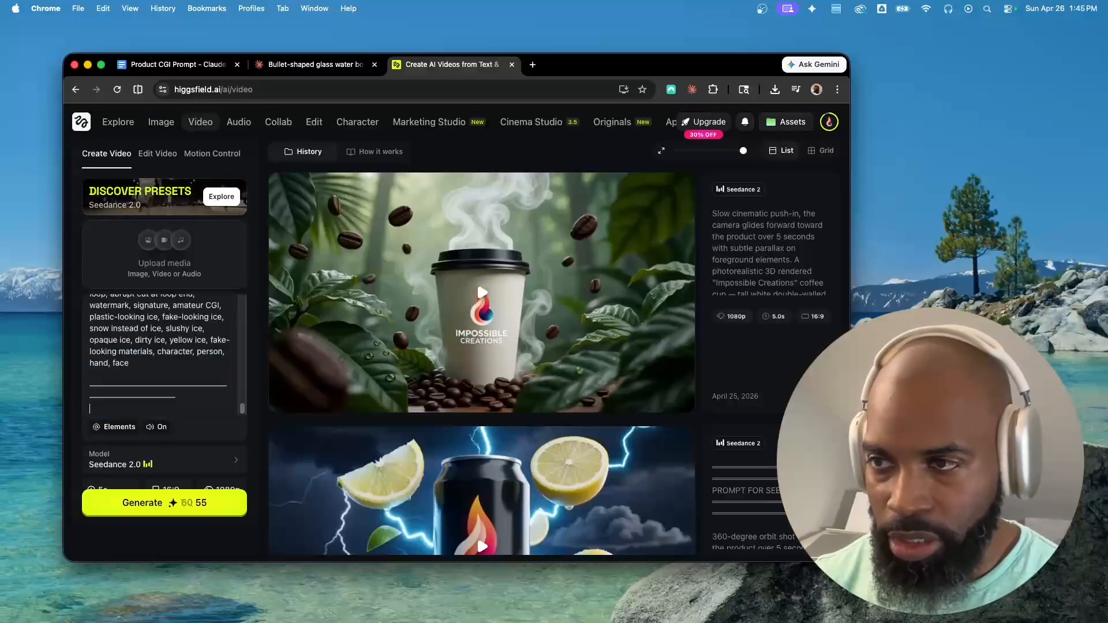
{"action": "left_click_drag", "start_coordinate": [170, 398], "coordinate": [155, 357]}
{"action": "key", "text": "BackSpace"}
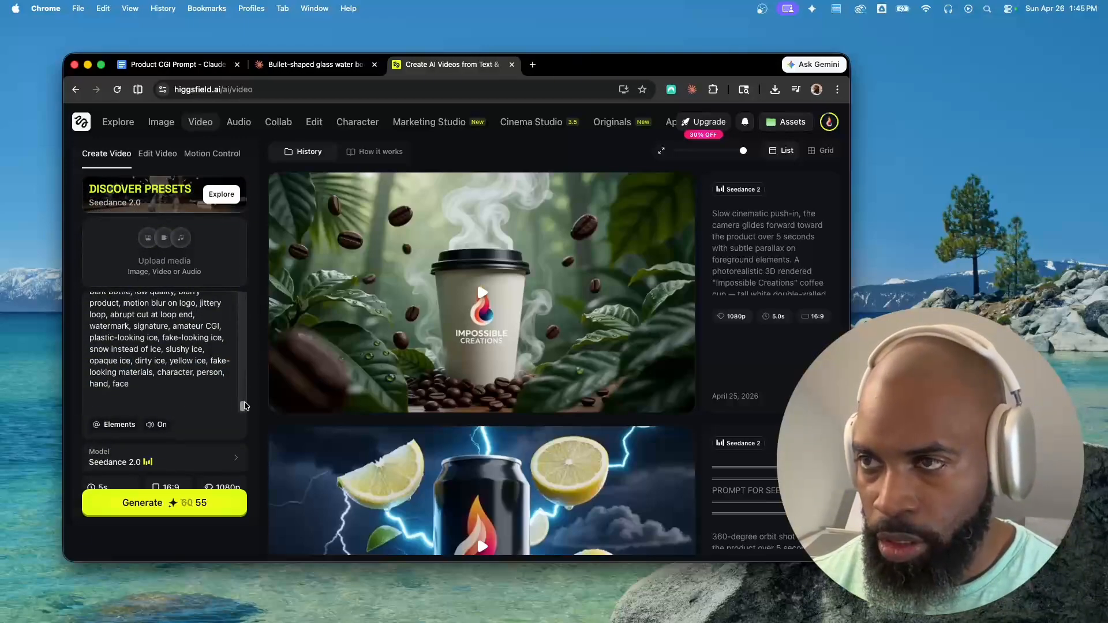
{"action": "left_click_drag", "start_coordinate": [245, 406], "coordinate": [193, 321]}
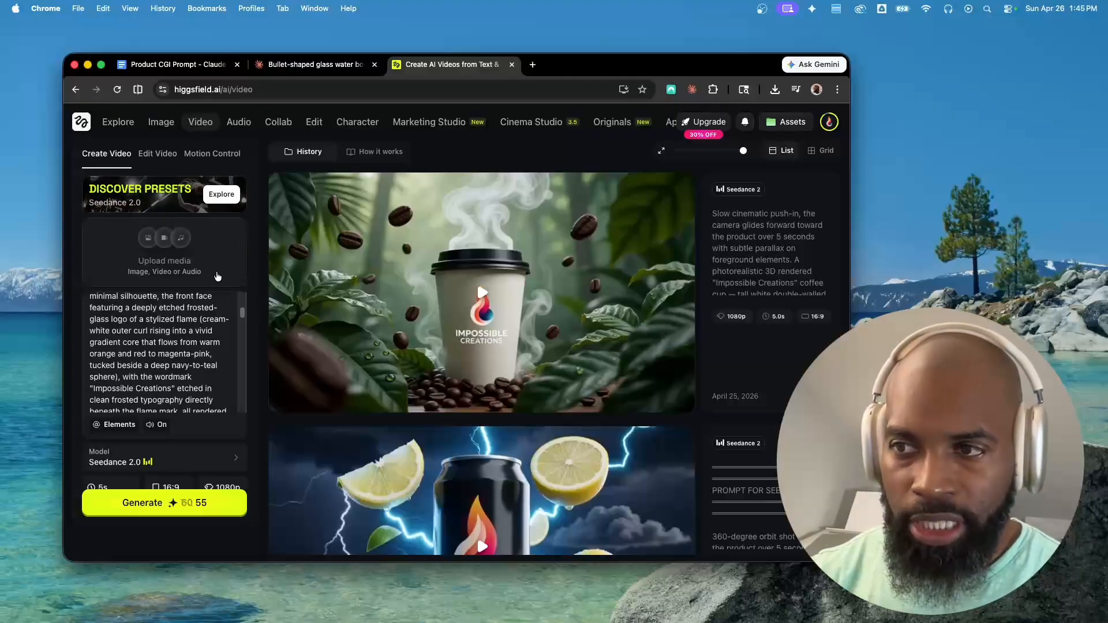
{"action": "type", "text": "@"}
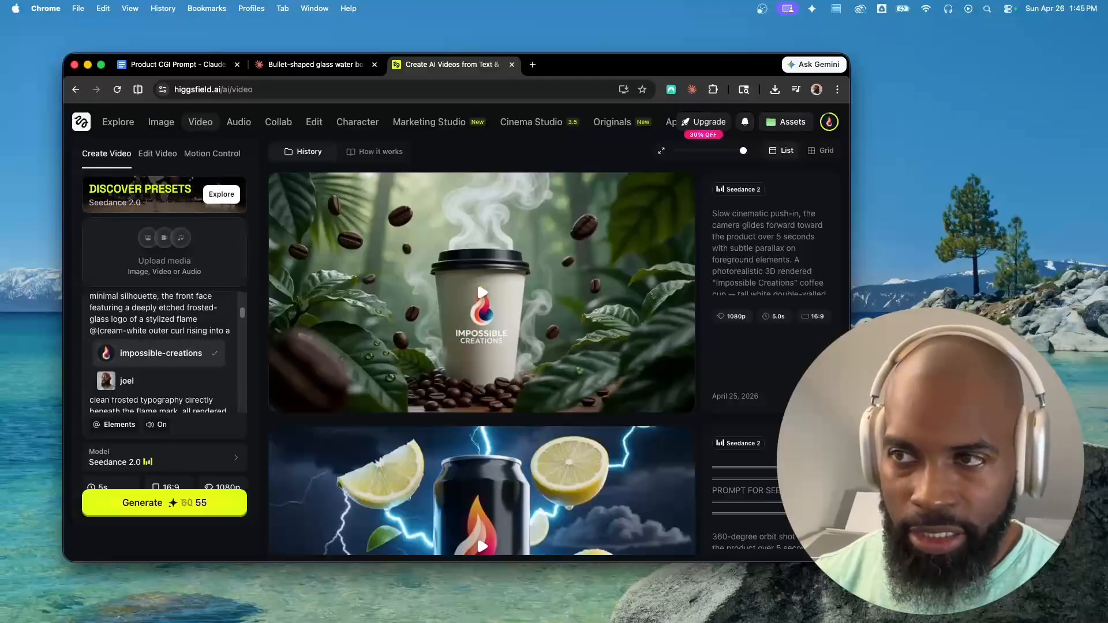
{"action": "left_click", "coordinate": [165, 352]}
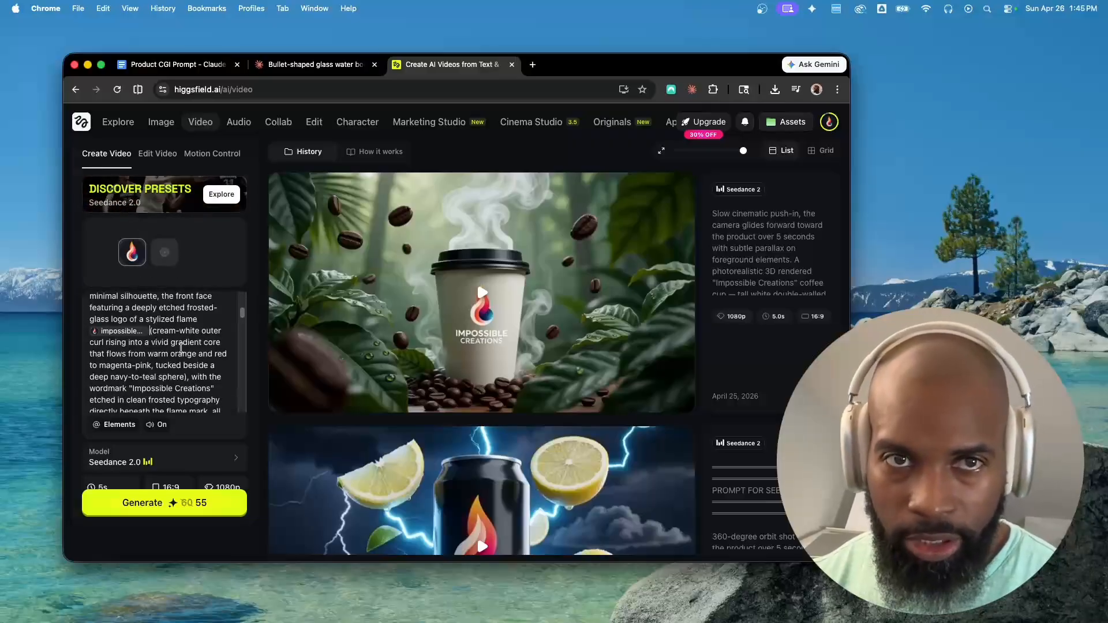
Keep the 16:9 aspect ratio and generate the Seedance 2.0 video
{"action": "left_click_drag", "start_coordinate": [241, 314], "coordinate": [241, 407]}
{"action": "scroll", "coordinate": [245, 426], "scroll_direction": "down", "scroll_amount": 1}
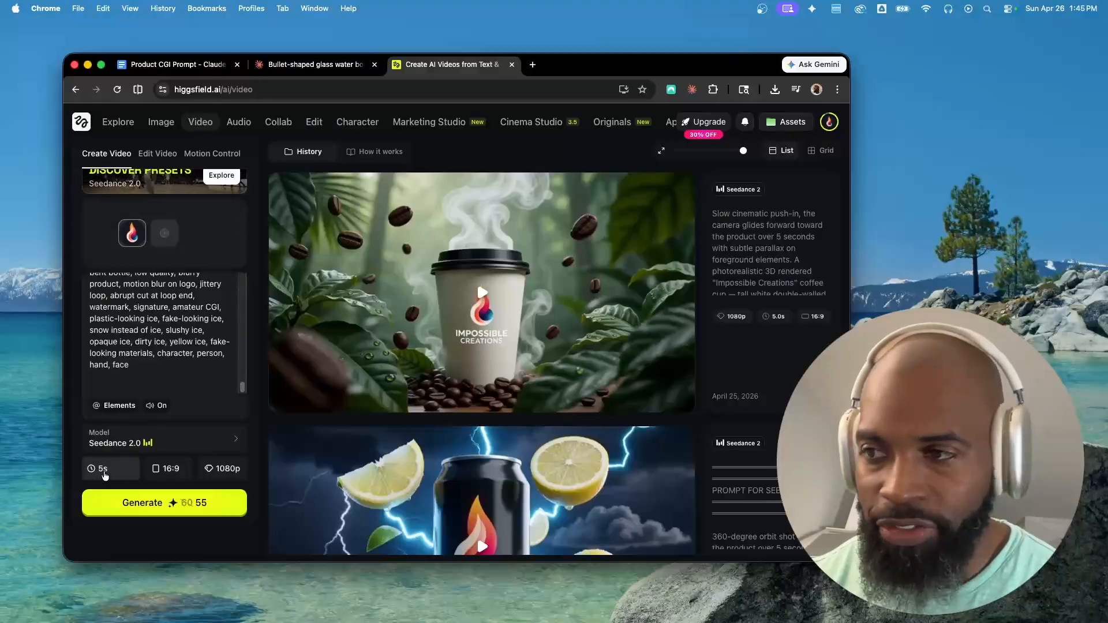
{"action": "left_click", "coordinate": [171, 476]}
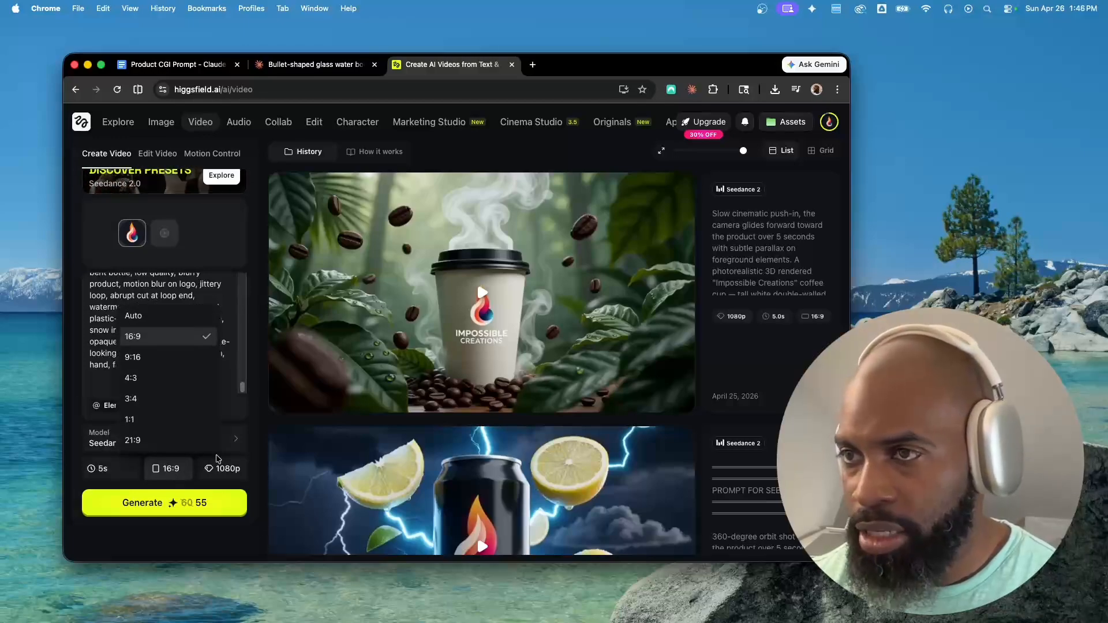
{"action": "left_click", "coordinate": [254, 451]}
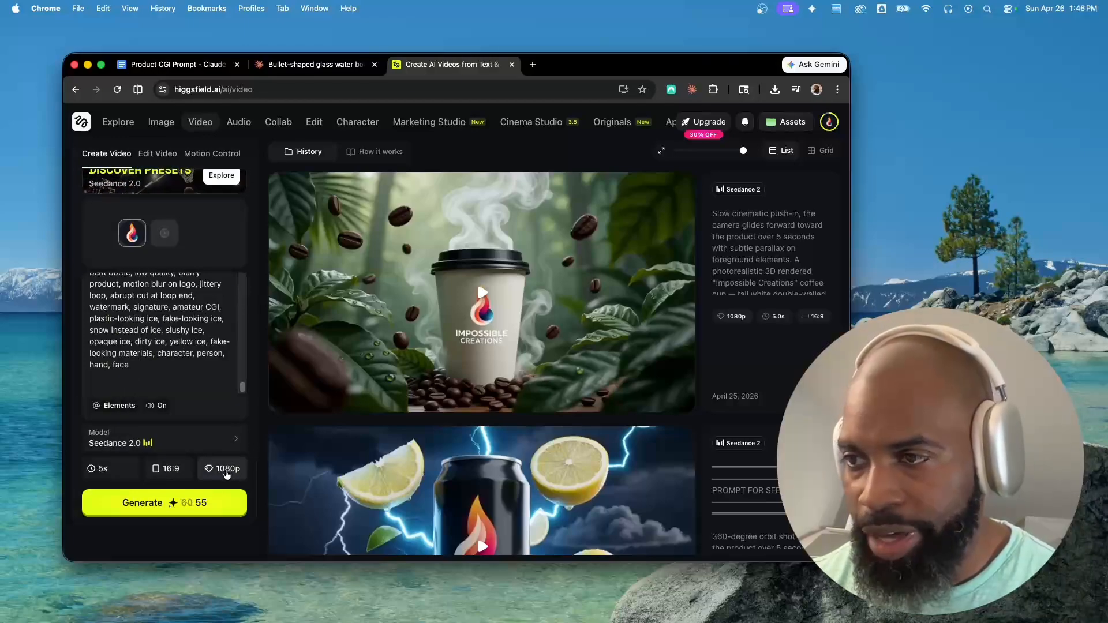
{"action": "left_click", "coordinate": [137, 503]}
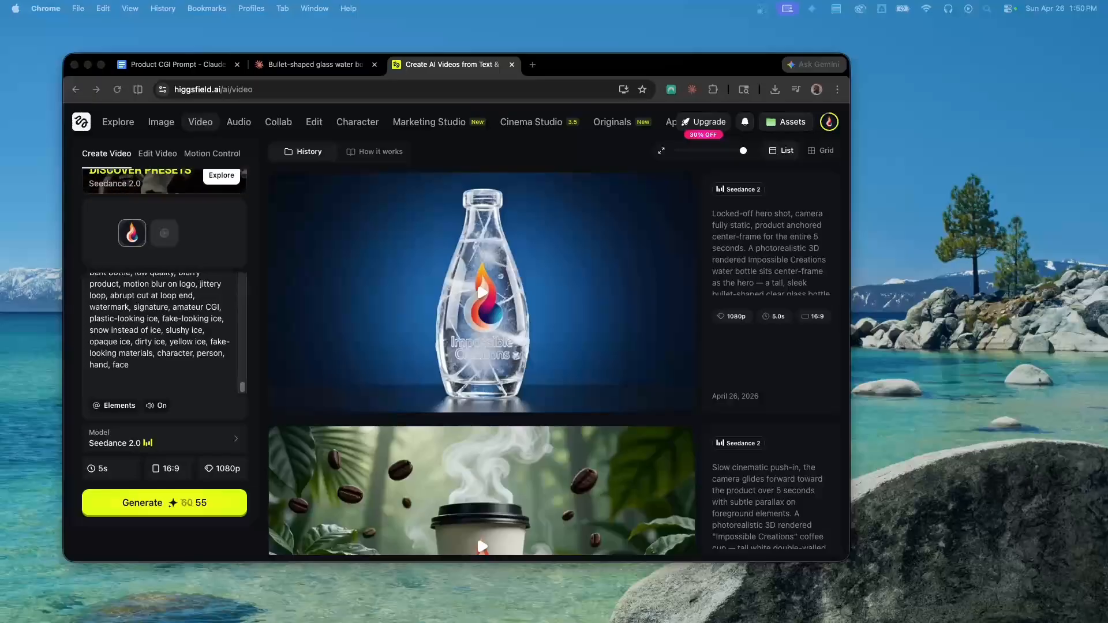
Play the generated bottle video in full screen to review it
{"action": "left_click", "coordinate": [483, 292]}
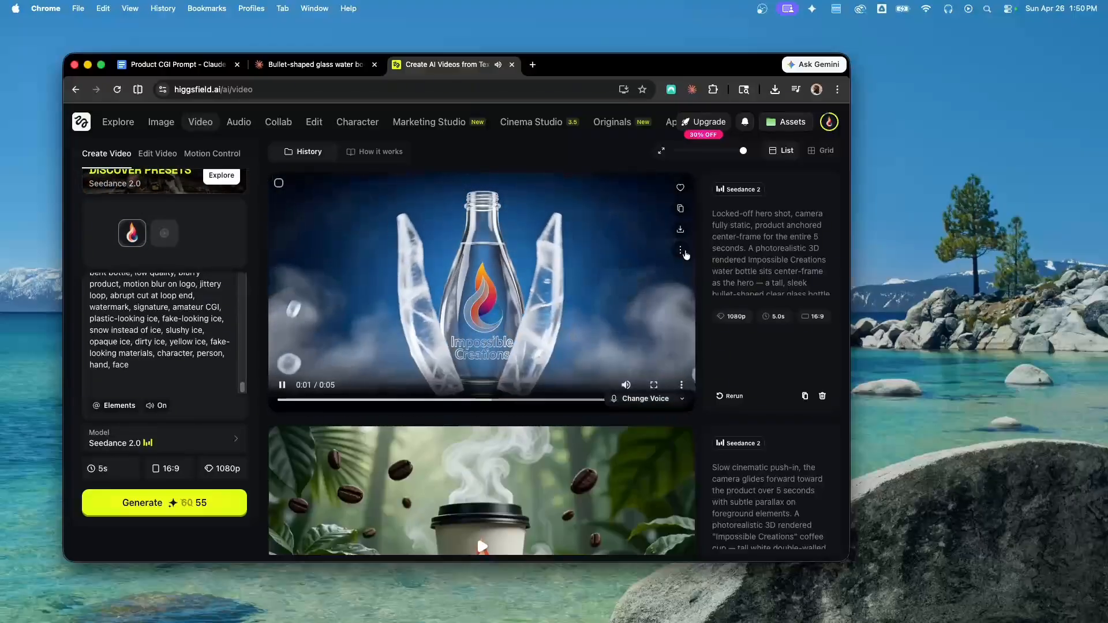
{"action": "left_click", "coordinate": [654, 384]}
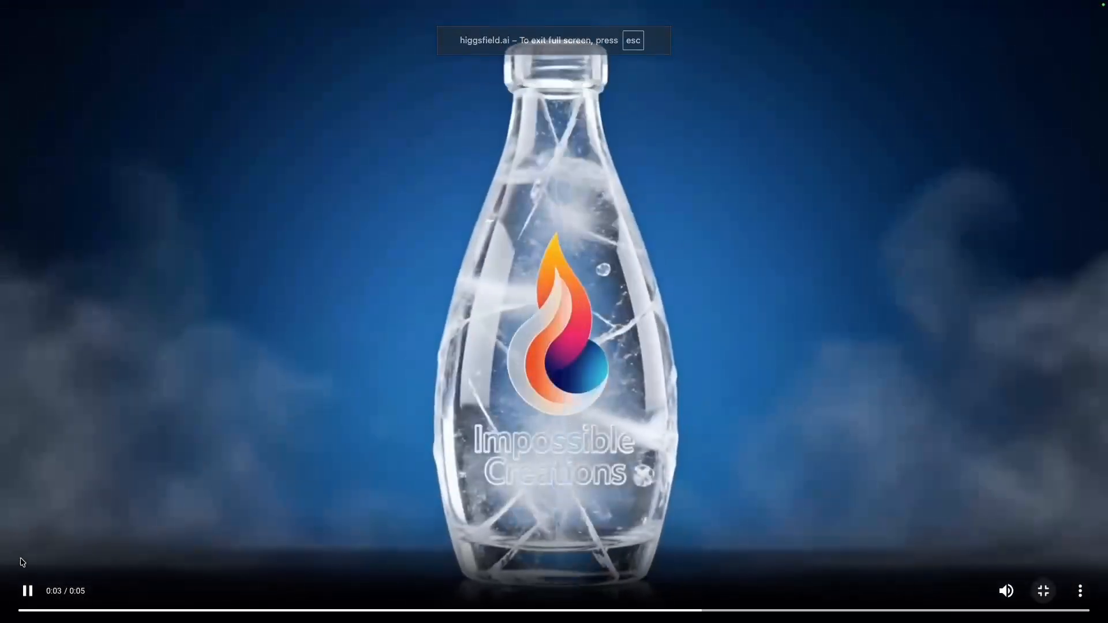
{"action": "left_click", "coordinate": [27, 591]}
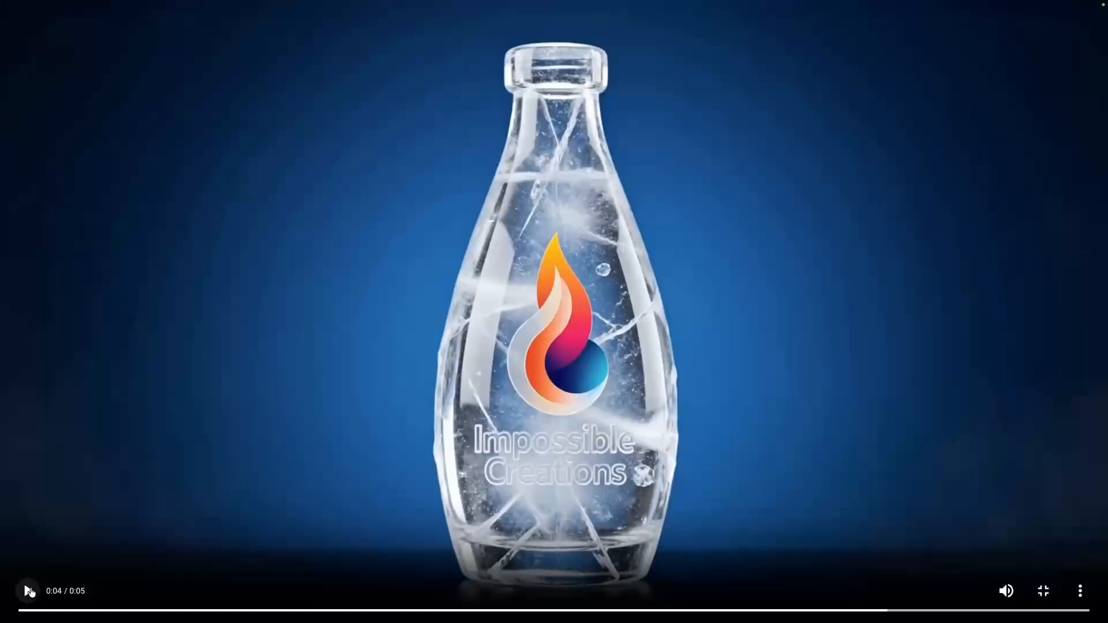
{"action": "left_click", "coordinate": [1044, 591]}
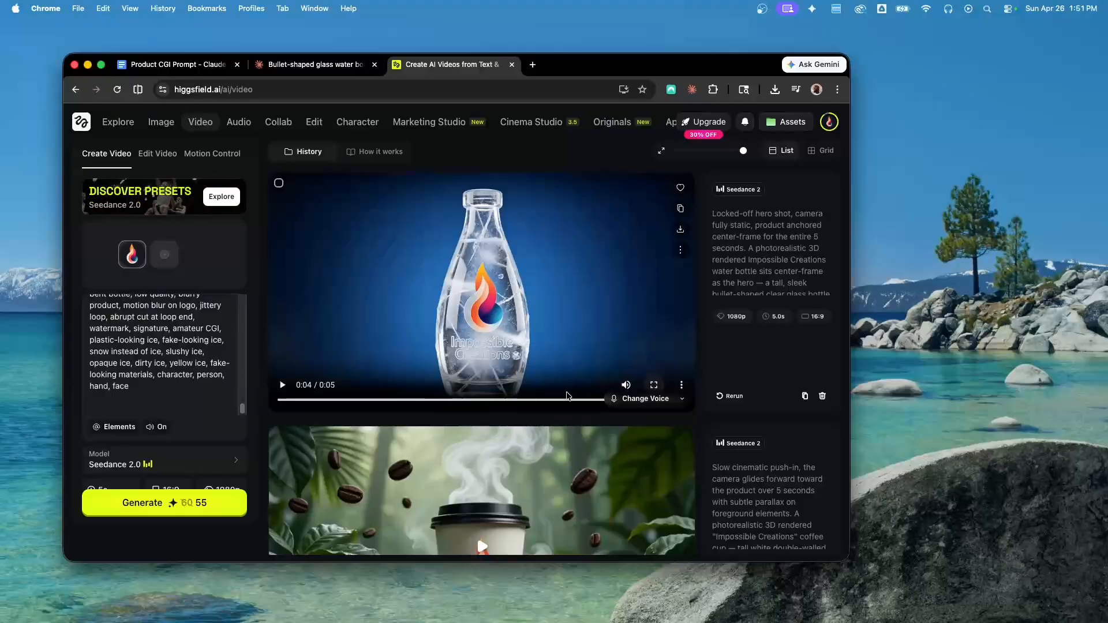
Scrub through and replay the generated video in the history feed
{"action": "mouse_move", "coordinate": [626, 384]}
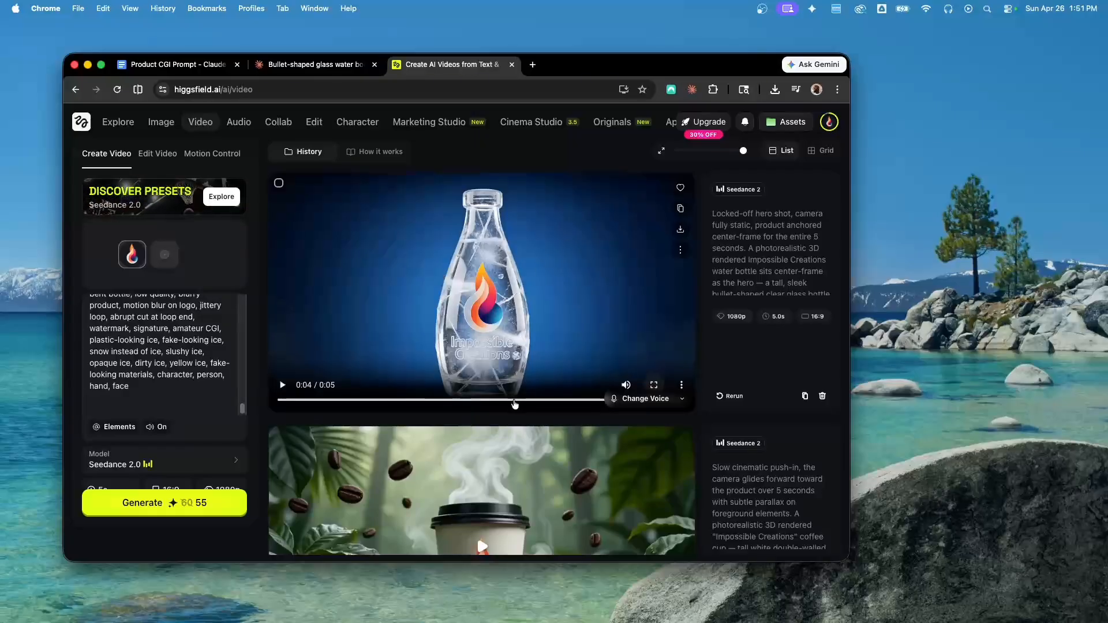
{"action": "left_click_drag", "start_coordinate": [516, 400], "coordinate": [491, 403]}
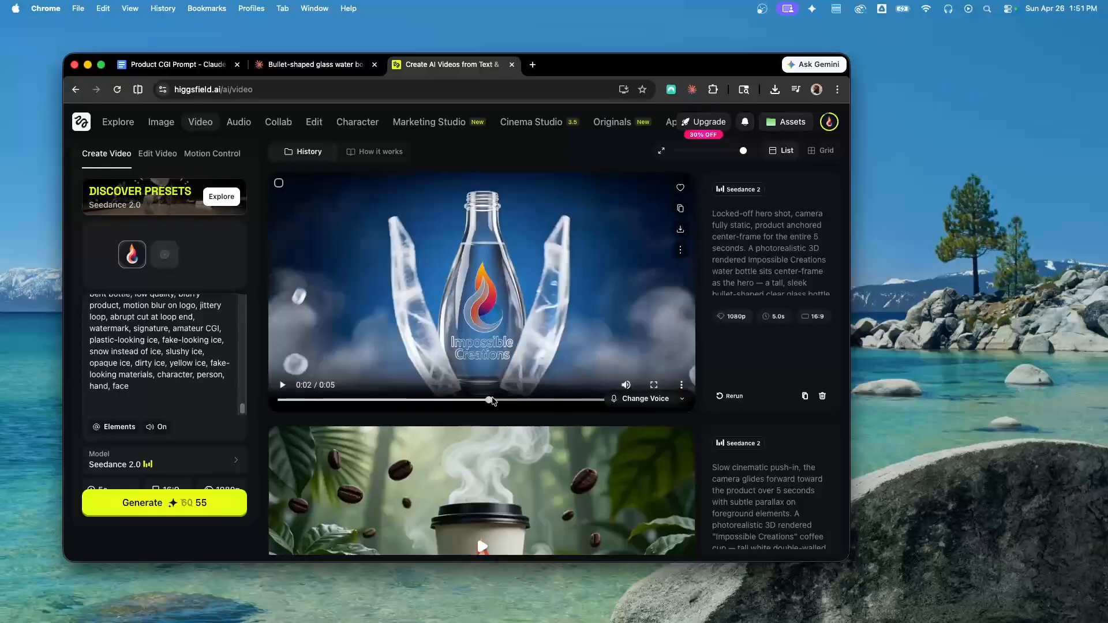
{"action": "left_click", "coordinate": [284, 387]}
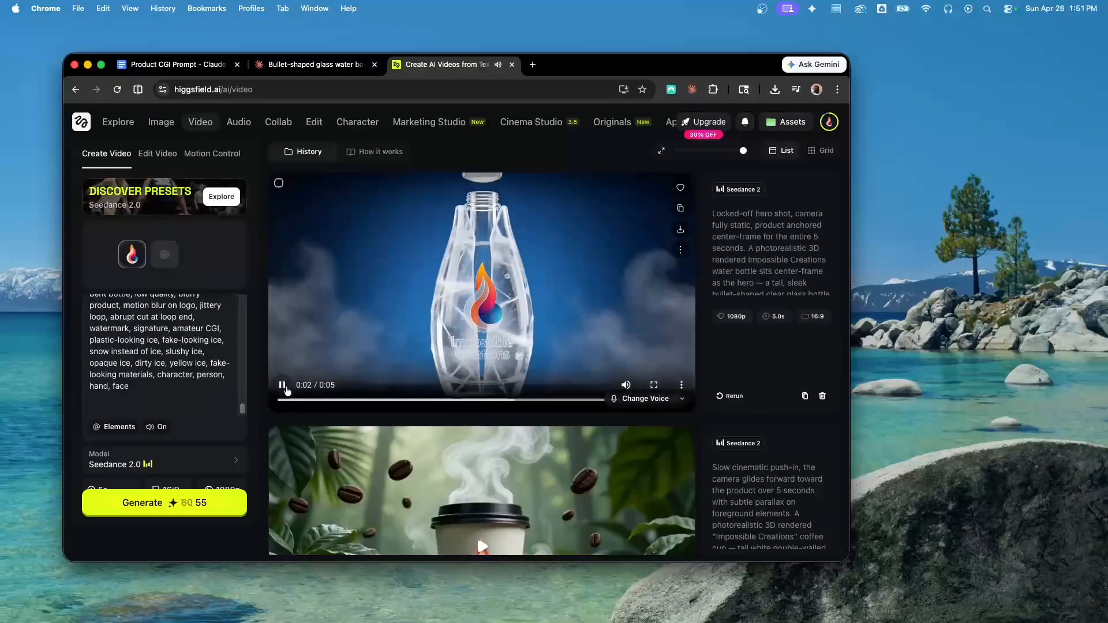
{"action": "left_click", "coordinate": [284, 386]}
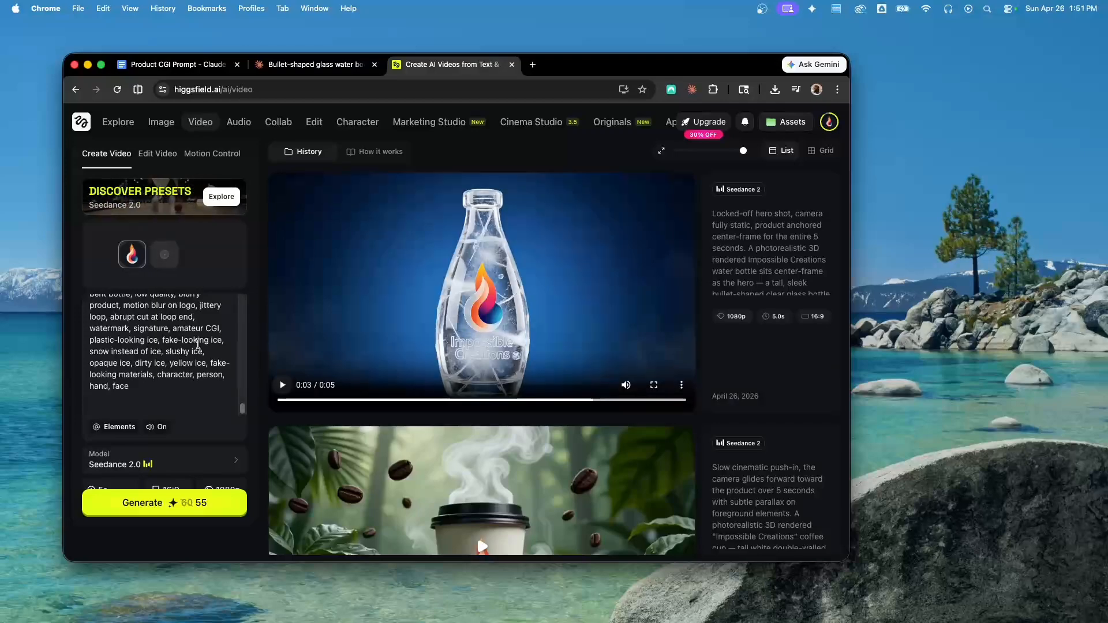
Examine the negative prompt's loop-related terms against the generated video, rewinding it to the start
{"action": "scroll", "coordinate": [145, 338], "scroll_direction": "up", "scroll_amount": 1}
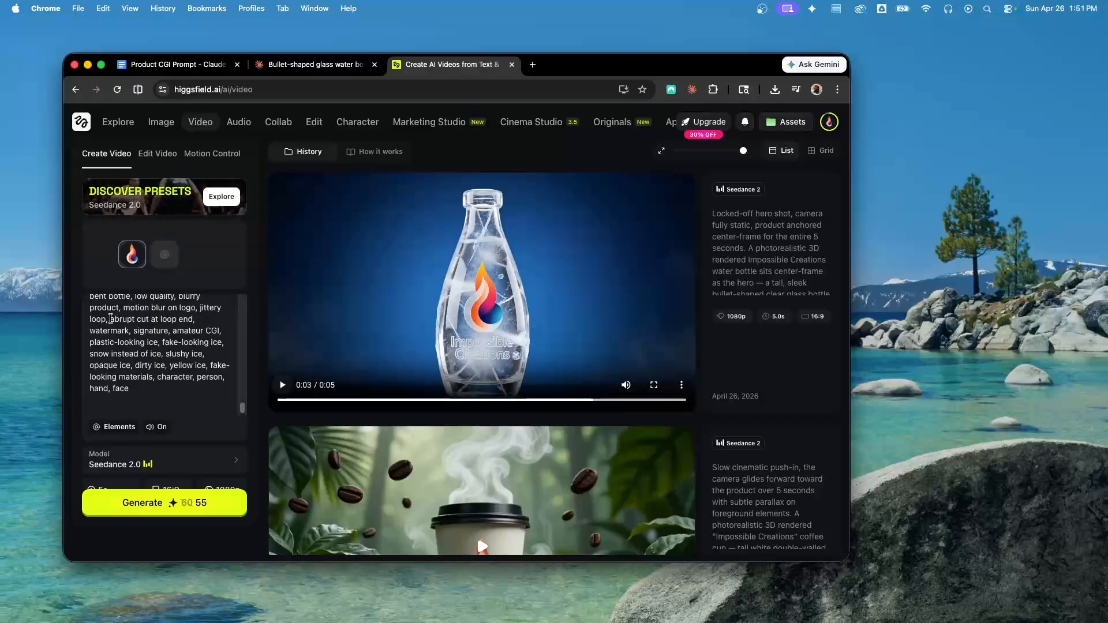
{"action": "left_click_drag", "start_coordinate": [111, 319], "coordinate": [194, 319]}
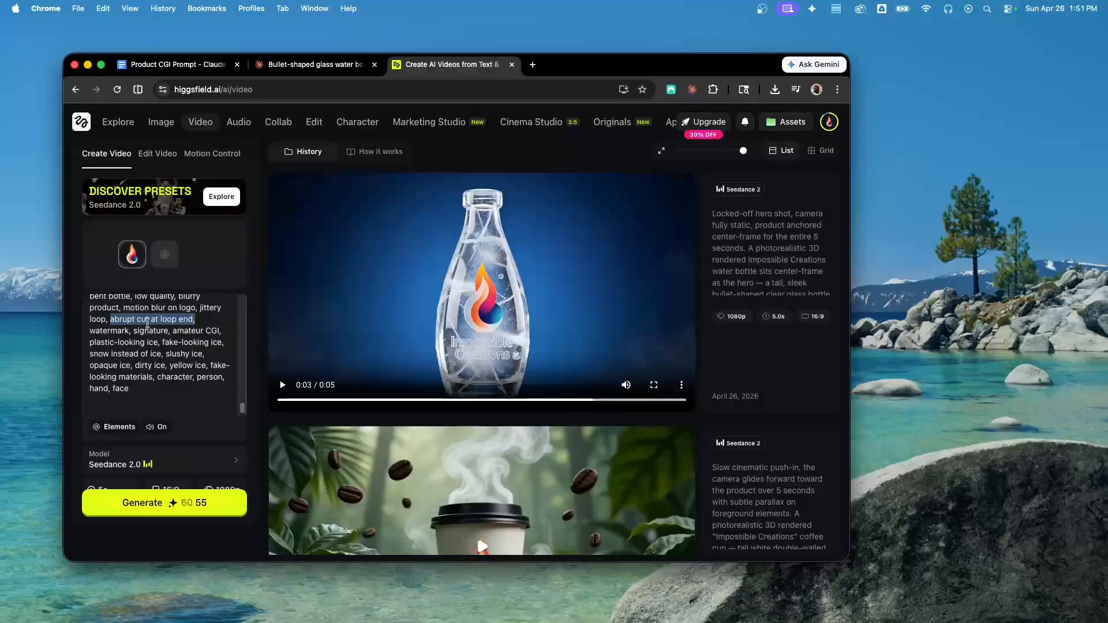
{"action": "left_click", "coordinate": [193, 347]}
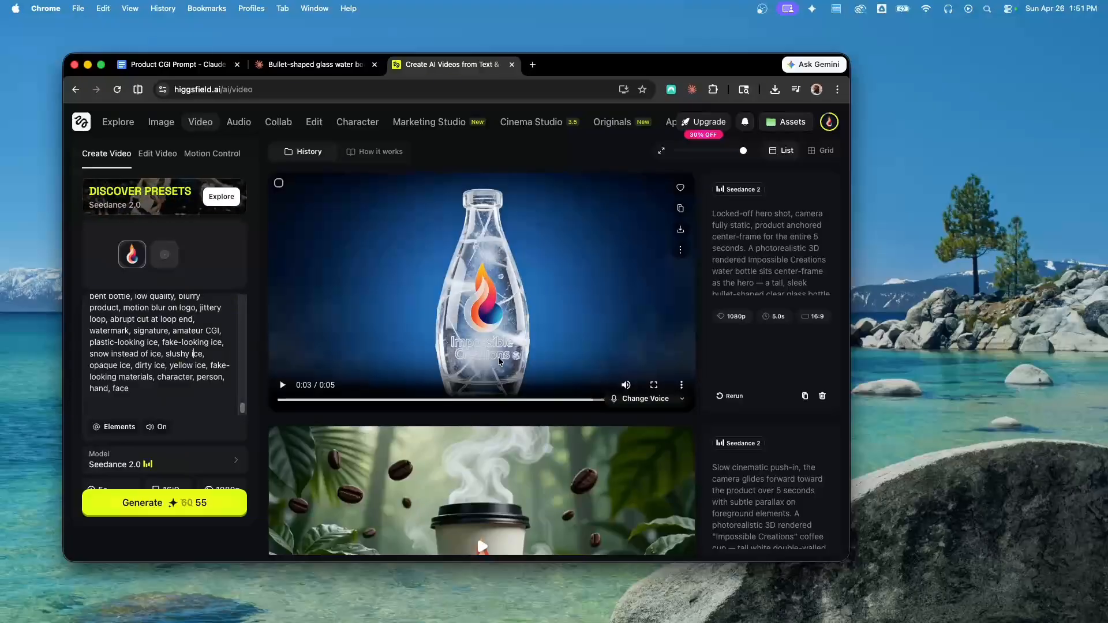
{"action": "mouse_move", "coordinate": [286, 400]}
{"action": "left_mouse_down"}
{"action": "mouse_move", "coordinate": [462, 400]}
{"action": "mouse_move", "coordinate": [289, 400]}
{"action": "left_mouse_up"}
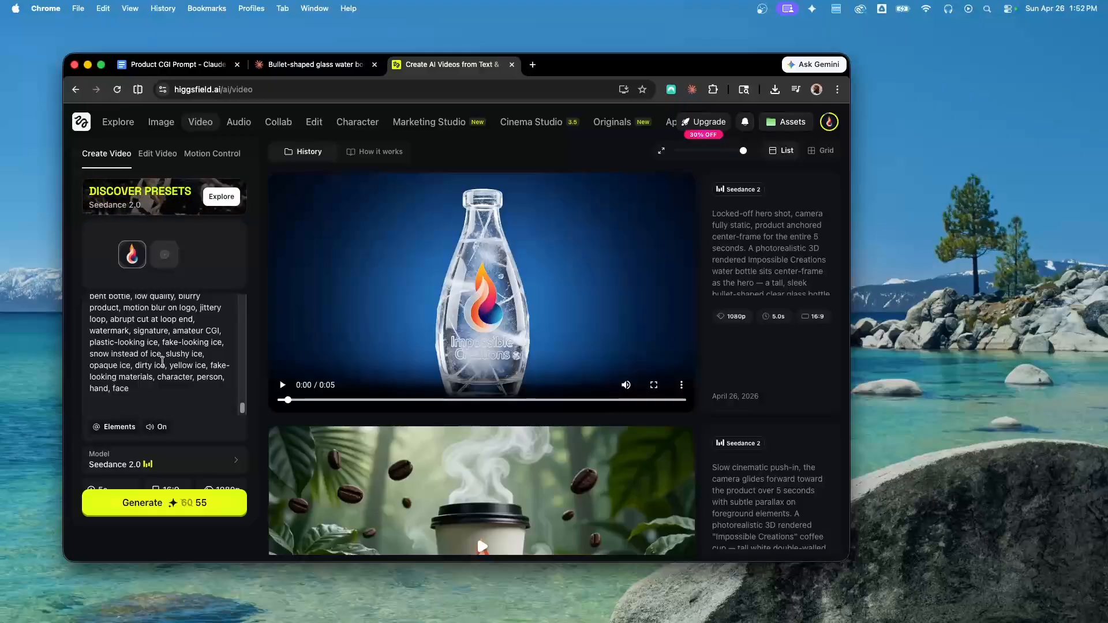
{"action": "scroll", "coordinate": [164, 362], "scroll_direction": "up", "scroll_amount": 3}
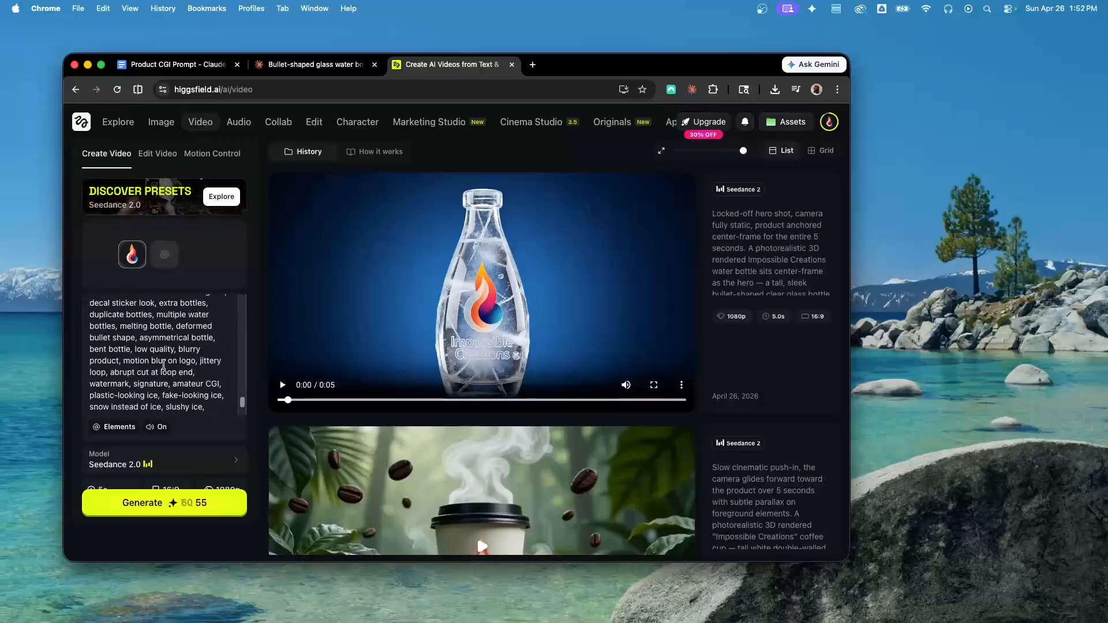